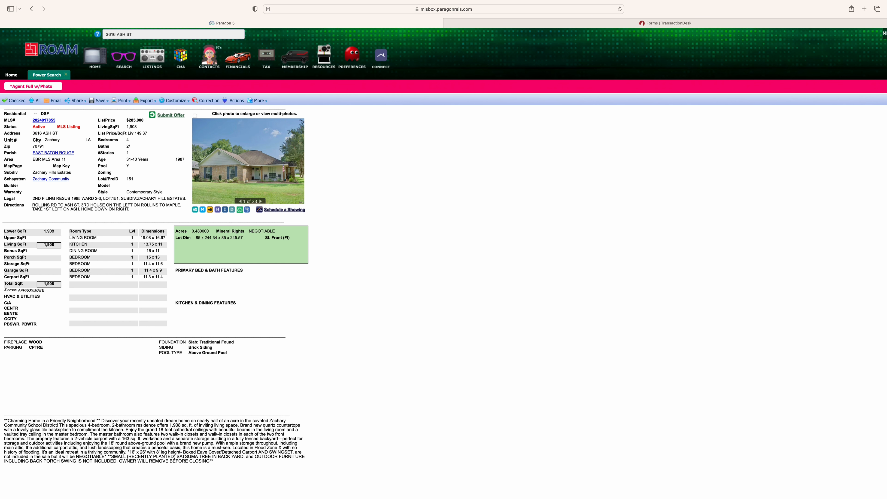
{"action": "left_click", "coordinate": [322, 49]}
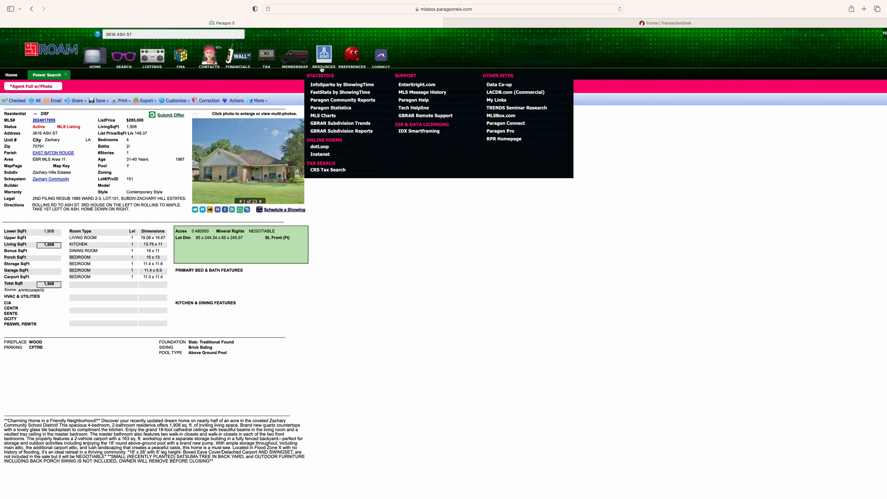
{"action": "left_click", "coordinate": [323, 155]}
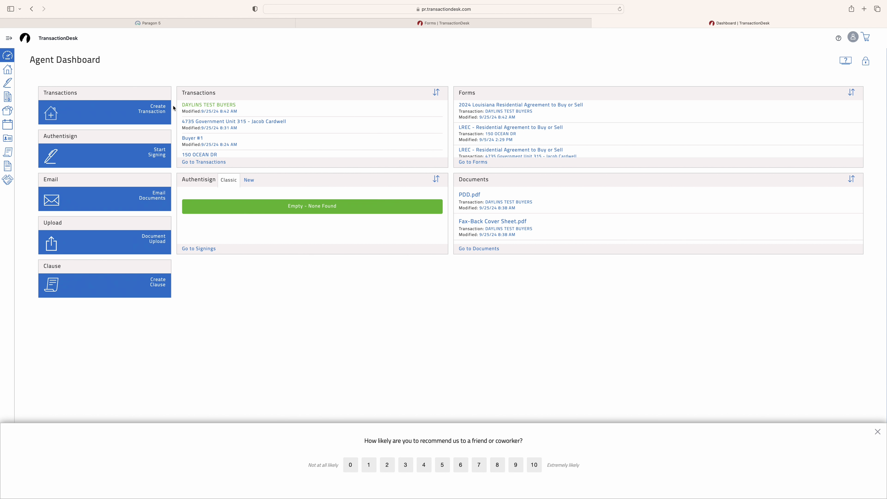
Start a new transaction and enter its name for the test buyers
{"action": "left_click", "coordinate": [144, 112]}
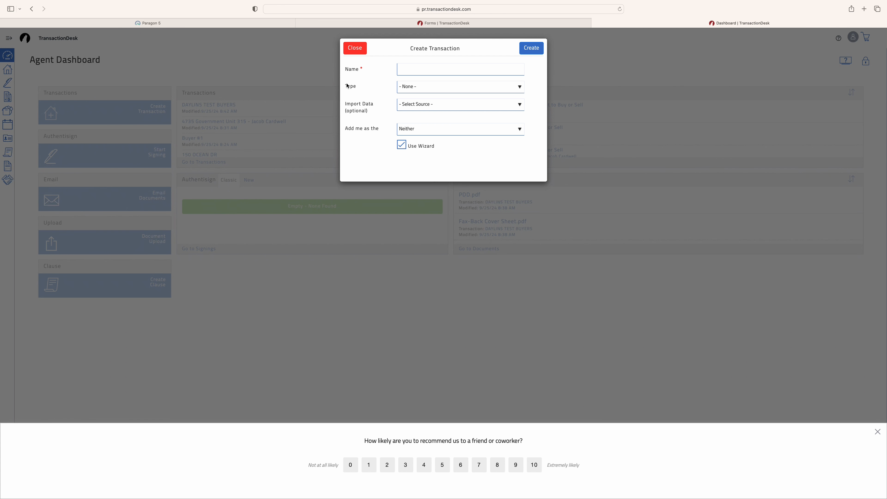
{"action": "left_click", "coordinate": [442, 70]}
{"action": "type", "text": "Daylins tew"}
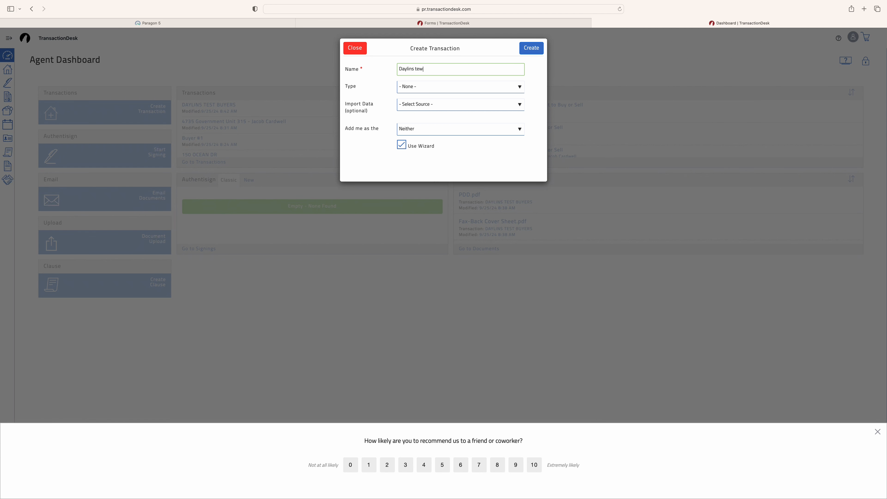
{"action": "key", "text": "BackSpace"}
{"action": "type", "text": "e"}
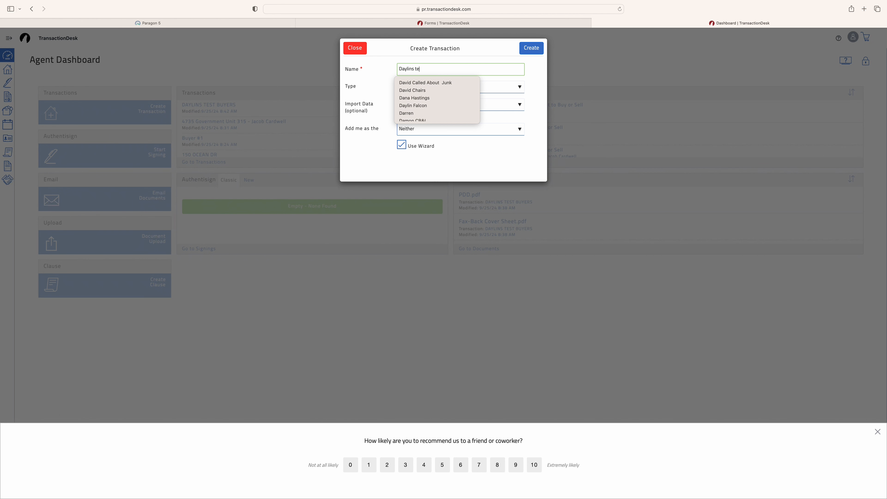
{"action": "type", "text": "st buyers"}
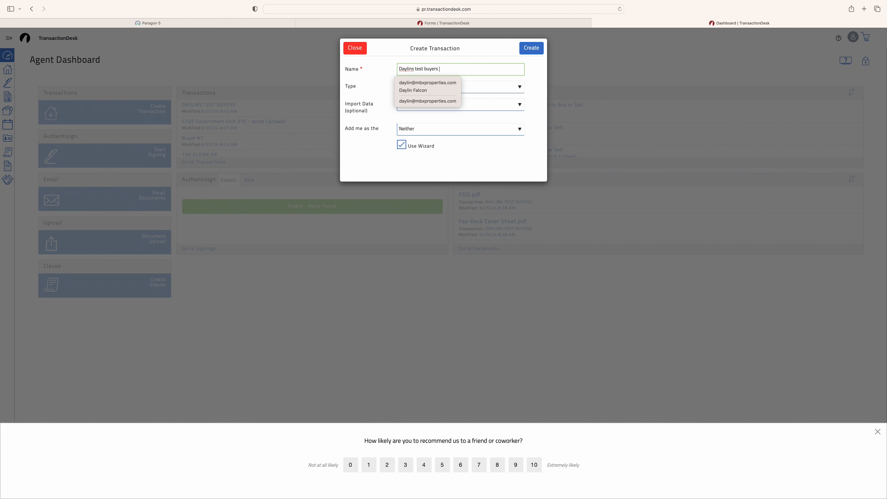
{"action": "left_click", "coordinate": [516, 87]}
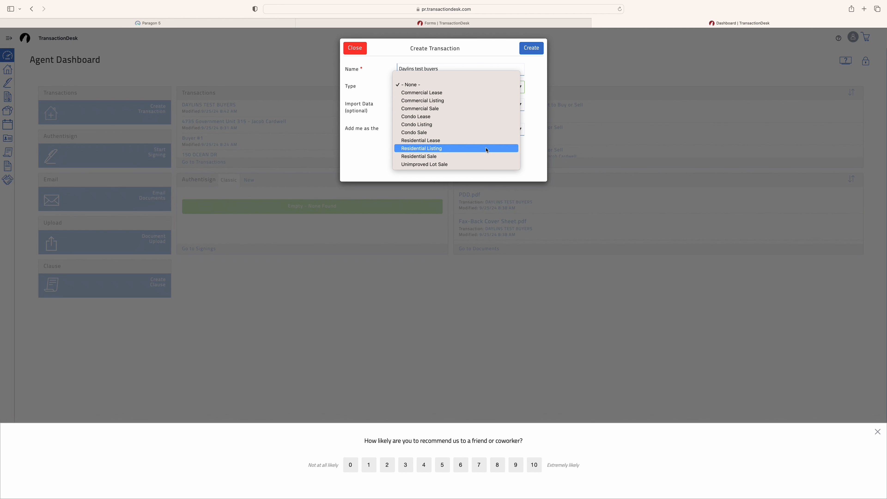
{"action": "left_click", "coordinate": [480, 156]}
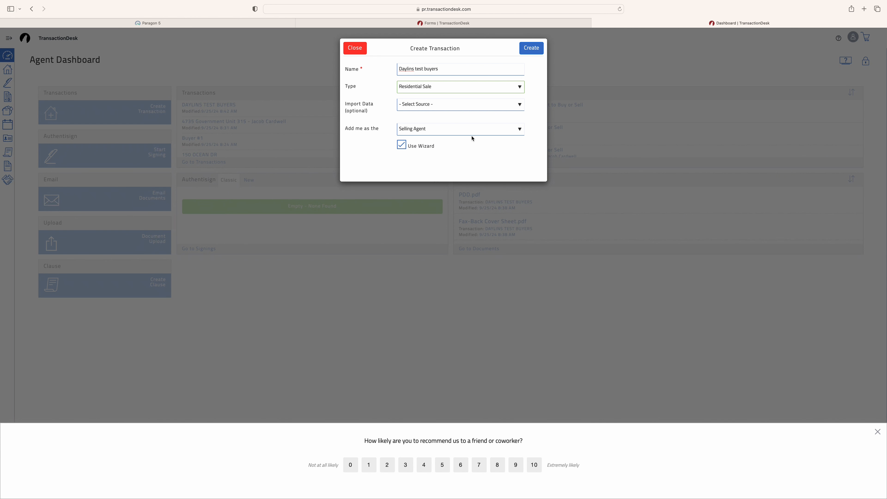
{"action": "left_click", "coordinate": [454, 105]}
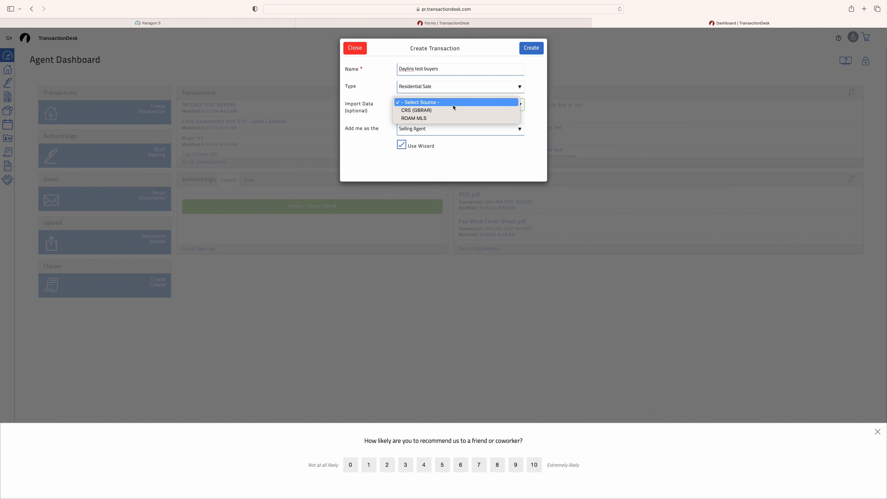
{"action": "left_click", "coordinate": [447, 120]}
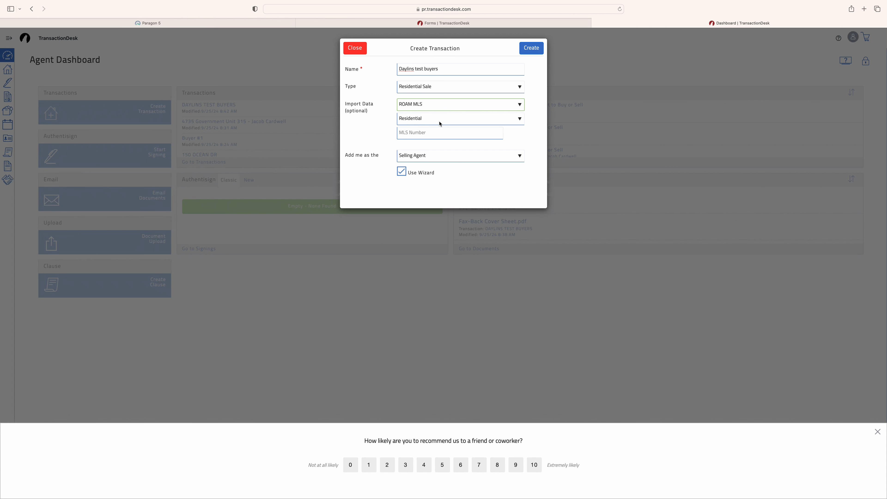
{"action": "left_click", "coordinate": [424, 133]}
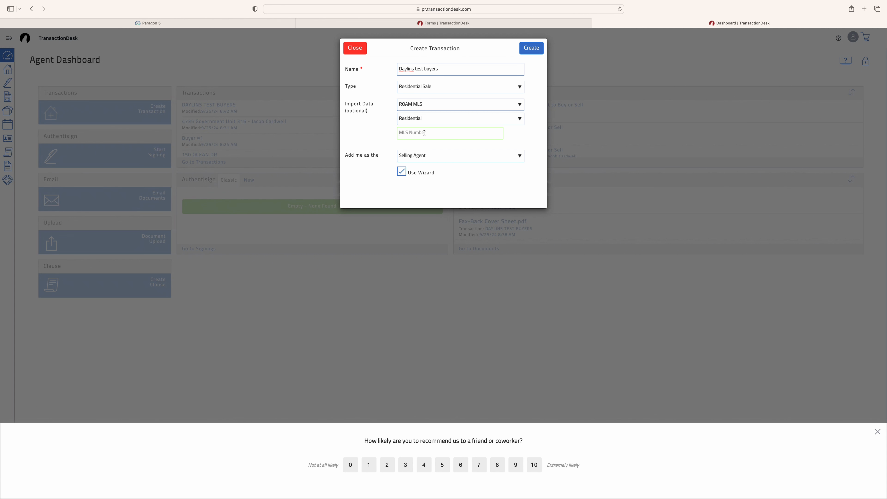
{"action": "left_click", "coordinate": [428, 159]}
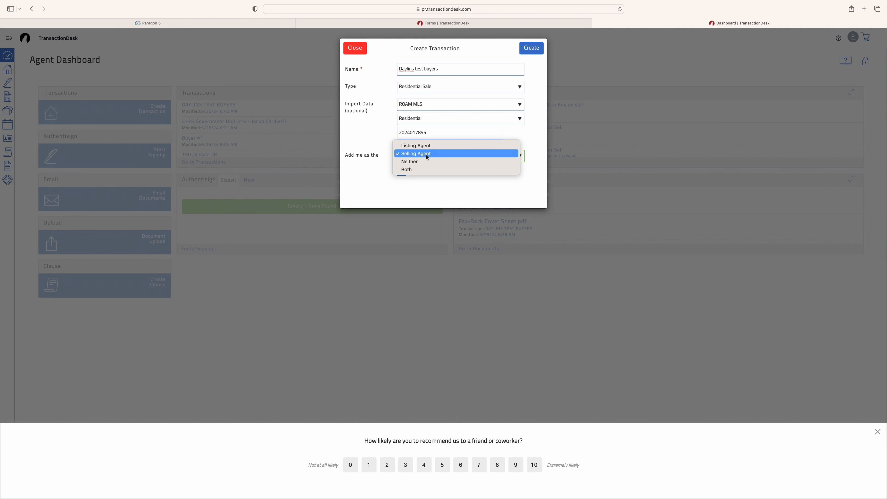
{"action": "left_click", "coordinate": [427, 157]}
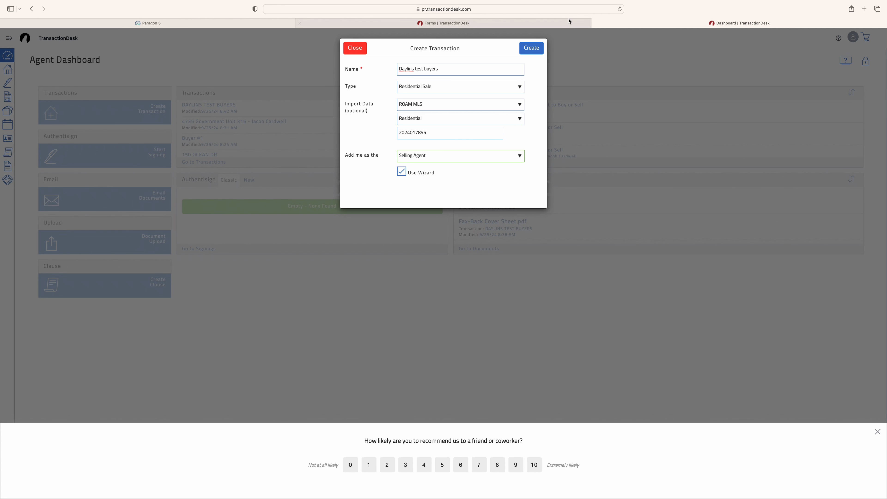
{"action": "left_click", "coordinate": [532, 48]}
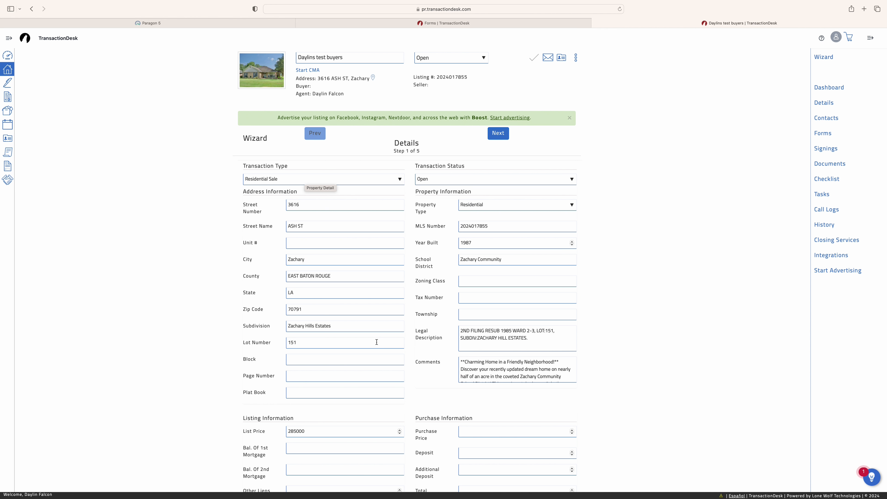
Enter a 249900 purchase price and a 2000 deposit, then advance to Transaction Dates
{"action": "scroll", "coordinate": [376, 339], "scroll_direction": "down", "scroll_amount": 3}
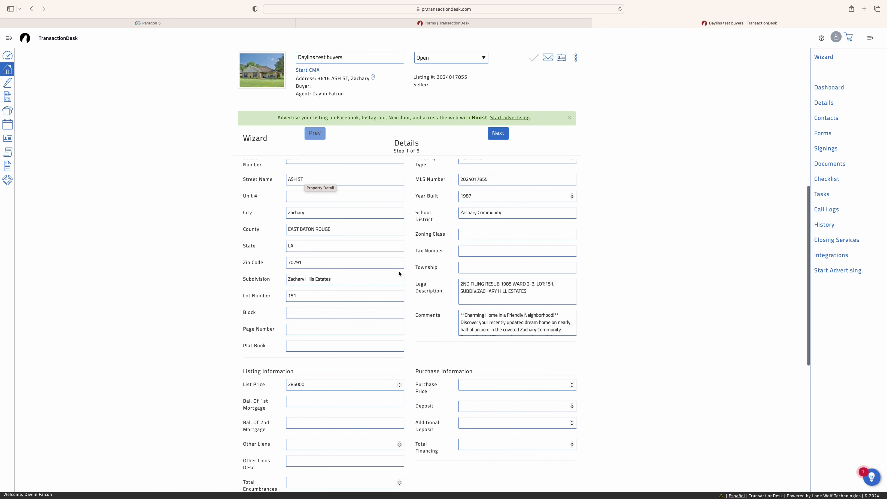
{"action": "scroll", "coordinate": [407, 357], "scroll_direction": "up", "scroll_amount": 3}
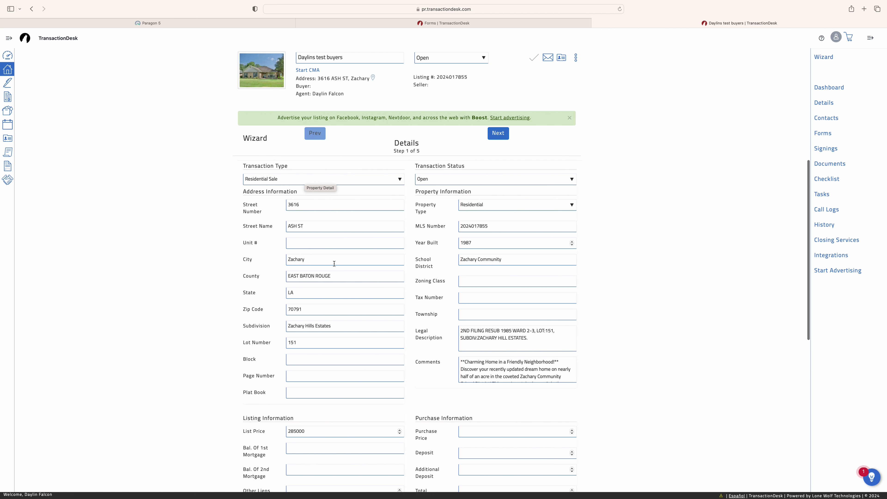
{"action": "scroll", "coordinate": [351, 276], "scroll_direction": "down", "scroll_amount": 4}
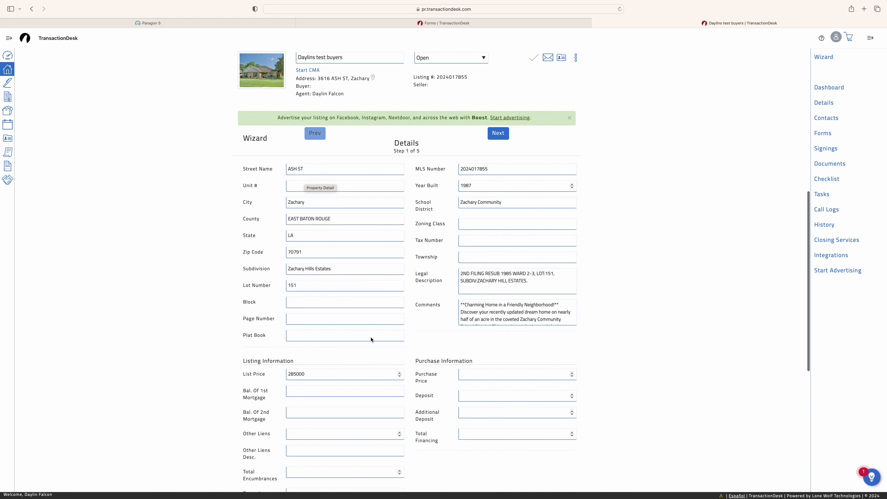
{"action": "left_click", "coordinate": [315, 365]}
{"action": "key", "text": "super+a"}
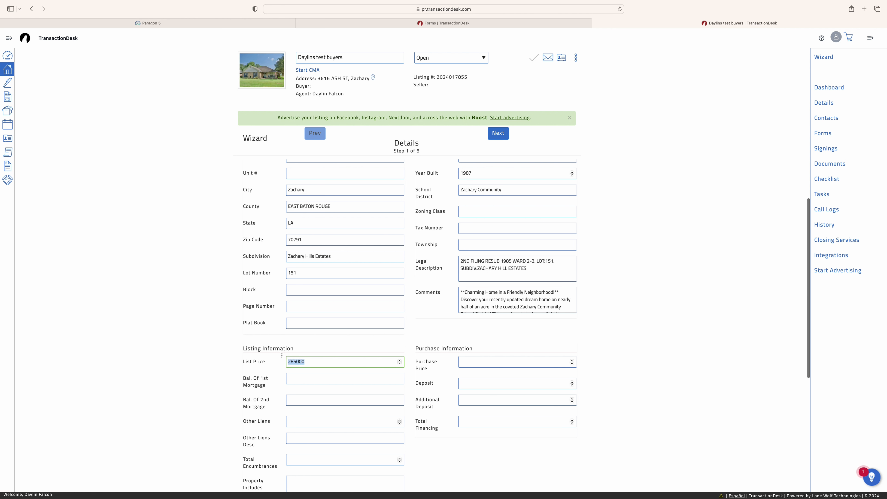
{"action": "left_click", "coordinate": [496, 365]}
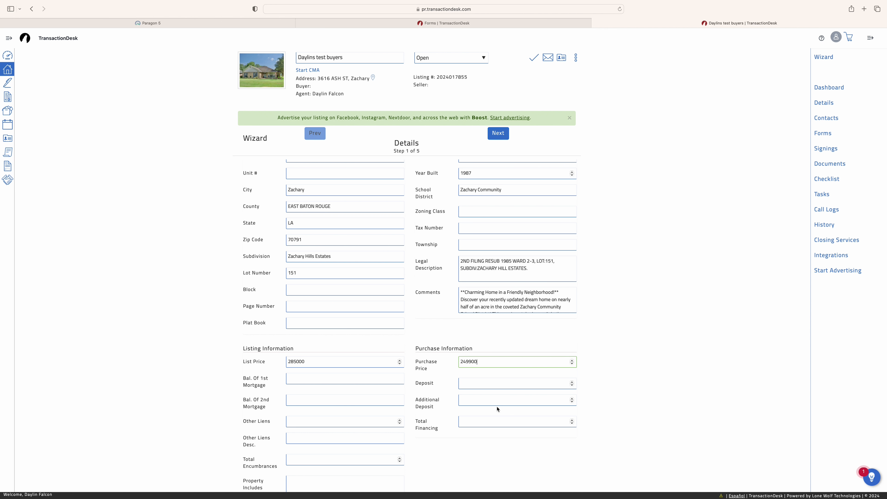
{"action": "left_click", "coordinate": [477, 387]}
{"action": "type", "text": "2000"}
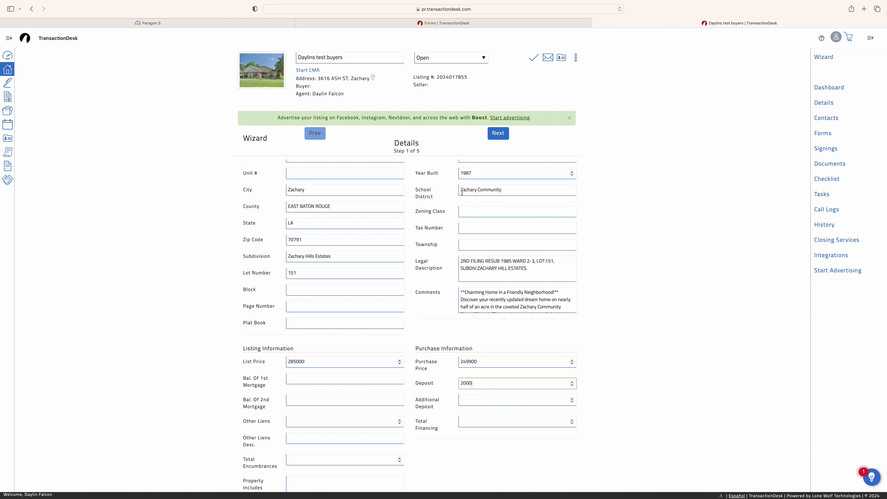
{"action": "left_click", "coordinate": [498, 135]}
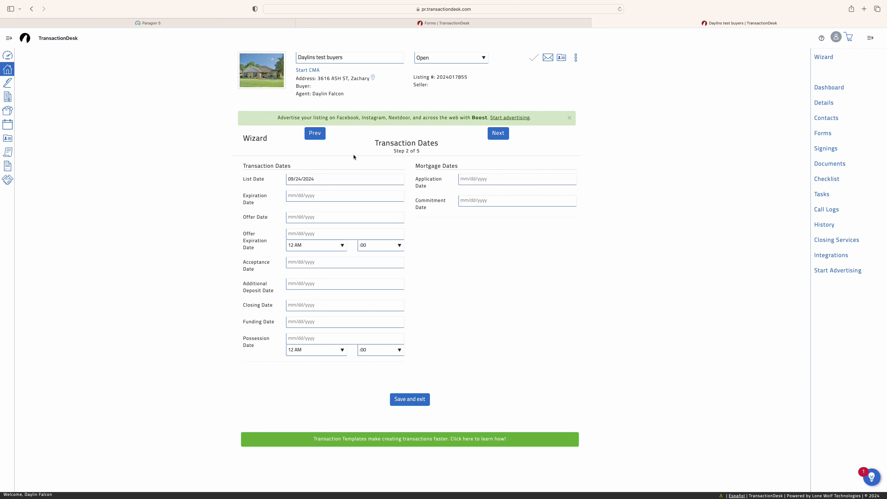
Set offer date 09/25/2024 and offer expiration 09/27/2024 at 5 PM, then go to Contacts
{"action": "left_click", "coordinate": [325, 220]}
{"action": "left_click", "coordinate": [338, 286]}
{"action": "left_click", "coordinate": [314, 237]}
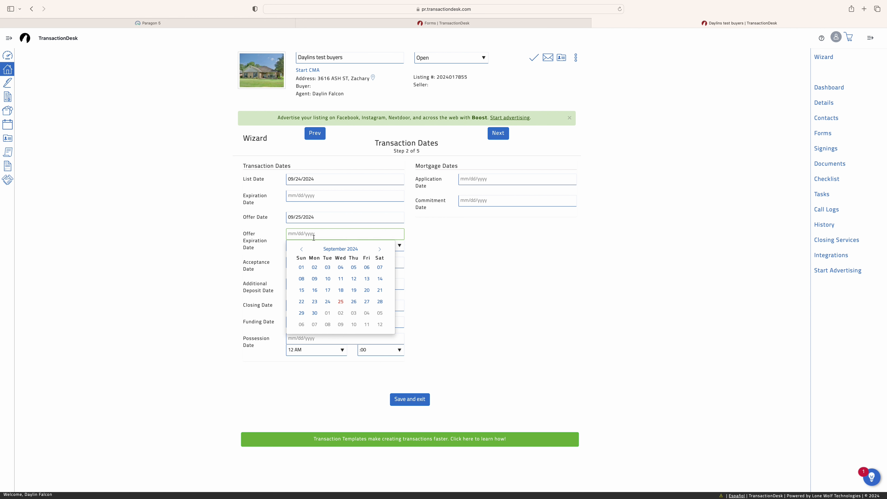
{"action": "left_click", "coordinate": [367, 302]}
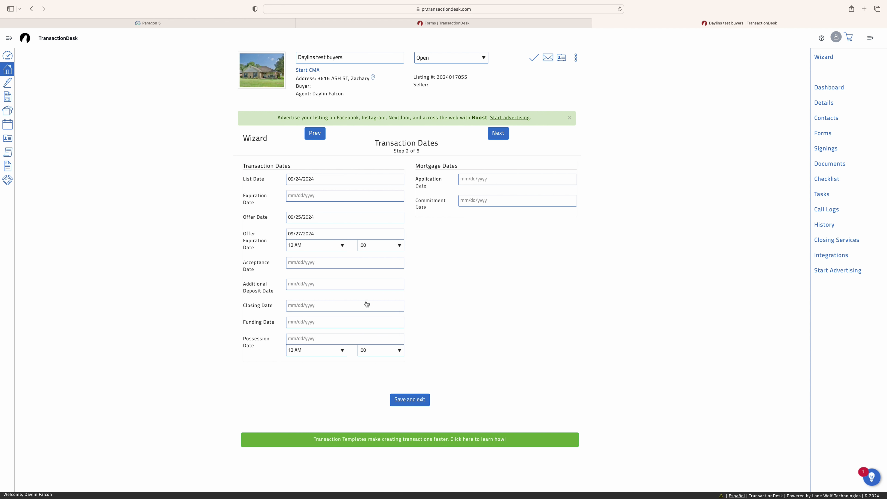
{"action": "left_click", "coordinate": [336, 249]}
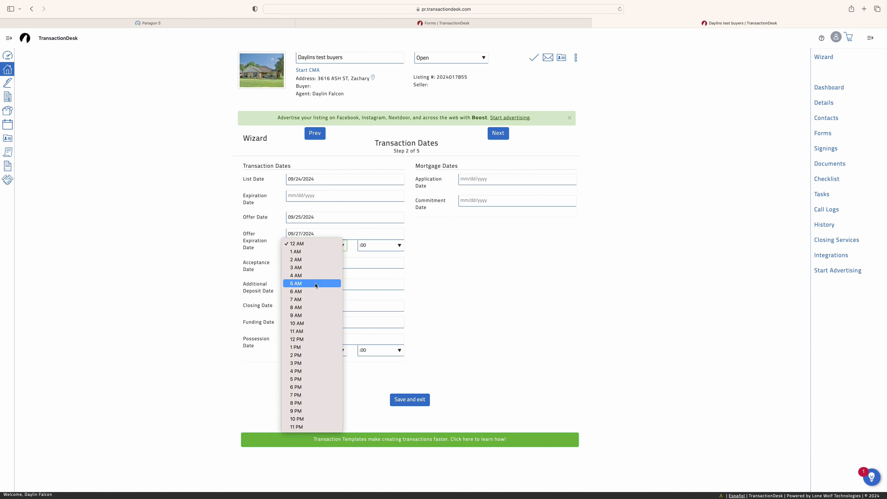
{"action": "left_click", "coordinate": [319, 379]}
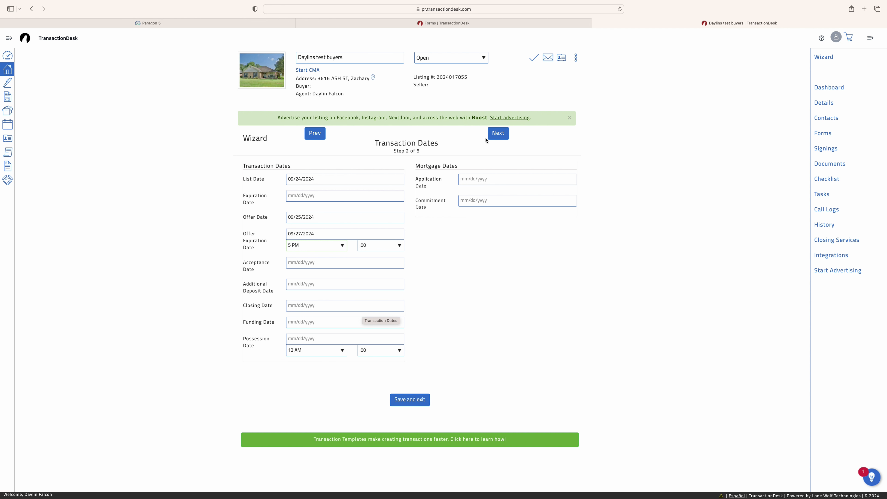
{"action": "left_click", "coordinate": [493, 135]}
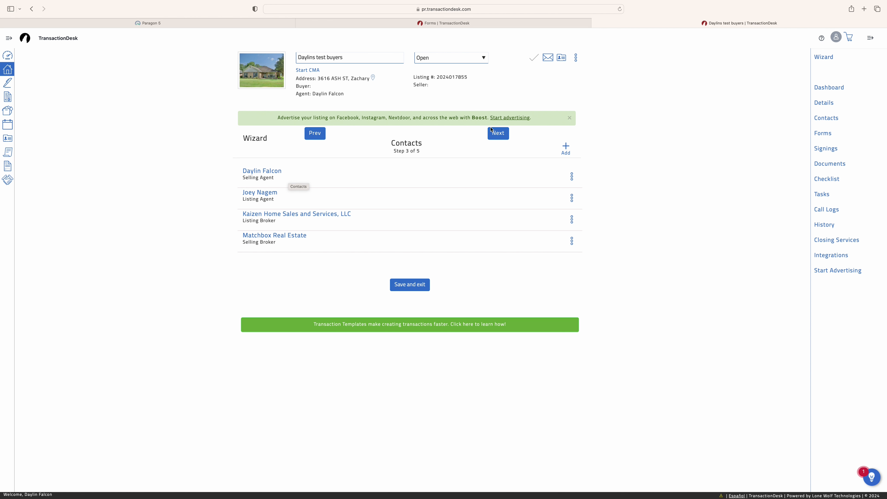
Replace the selling agent's phone number with the new number, save, and advance to Forms
{"action": "left_click", "coordinate": [572, 176]}
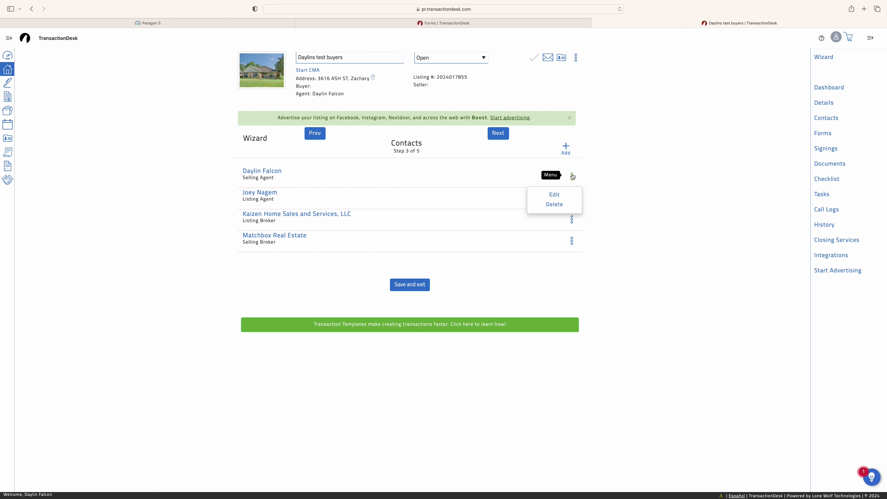
{"action": "left_click", "coordinate": [557, 194]}
{"action": "left_click", "coordinate": [569, 178]}
{"action": "left_click", "coordinate": [559, 194]}
{"action": "left_click", "coordinate": [572, 176]}
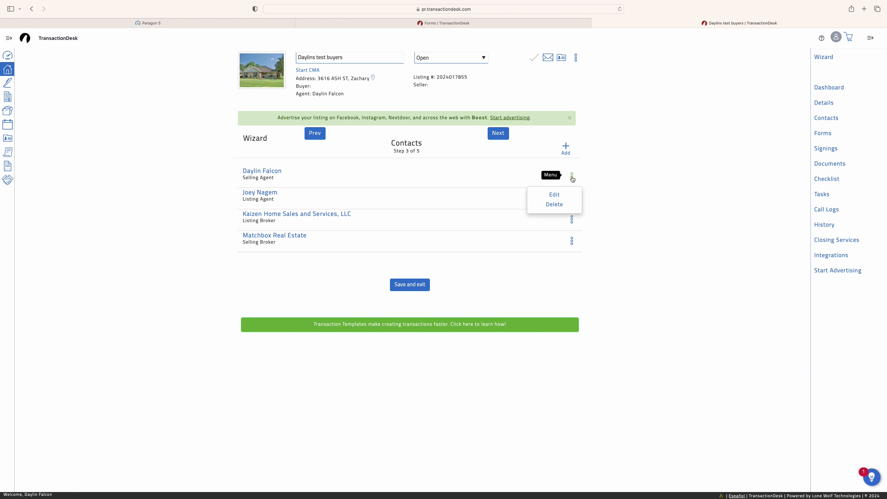
{"action": "left_click", "coordinate": [556, 196]}
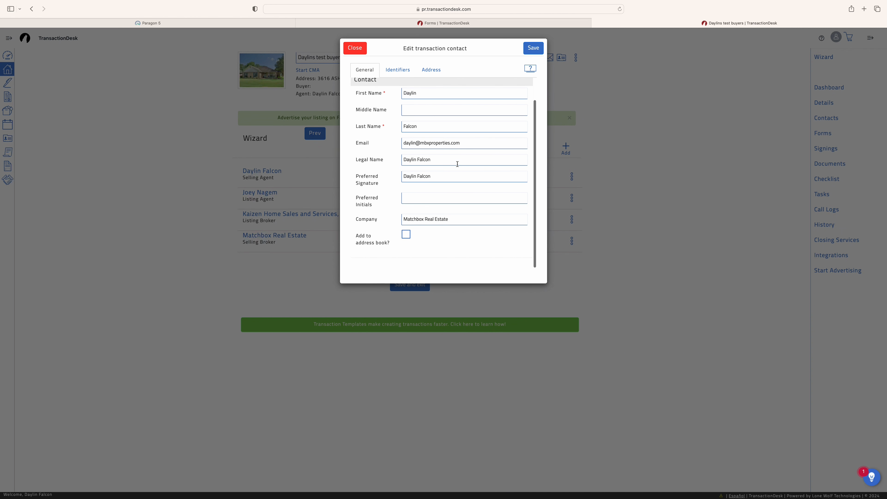
{"action": "left_click", "coordinate": [429, 75]}
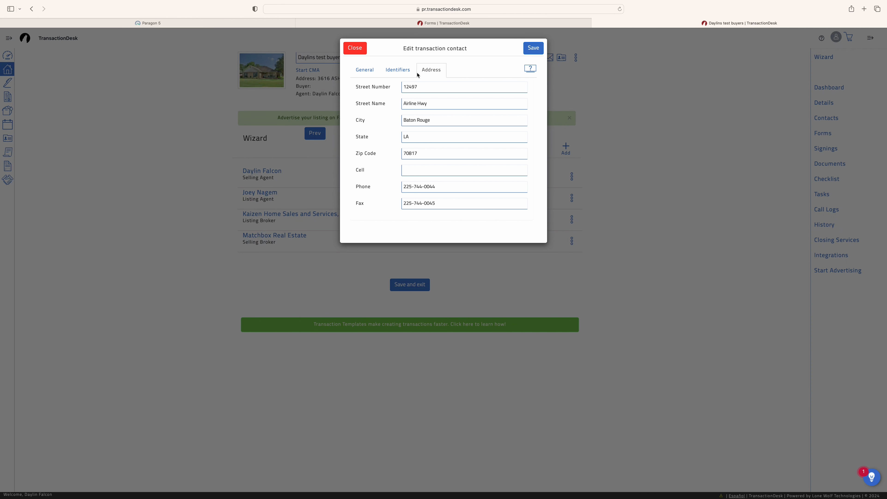
{"action": "left_click", "coordinate": [452, 186]}
{"action": "left_click_drag", "start_coordinate": [451, 185], "coordinate": [389, 187]}
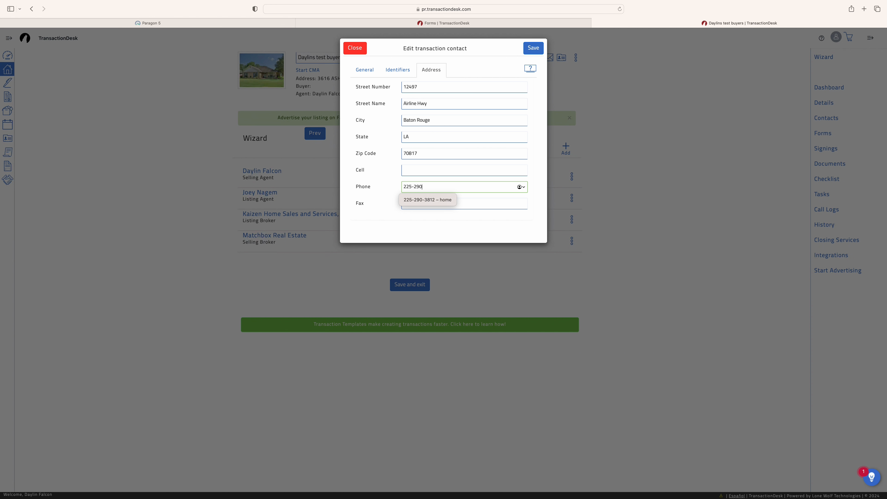
{"action": "left_click", "coordinate": [534, 50]}
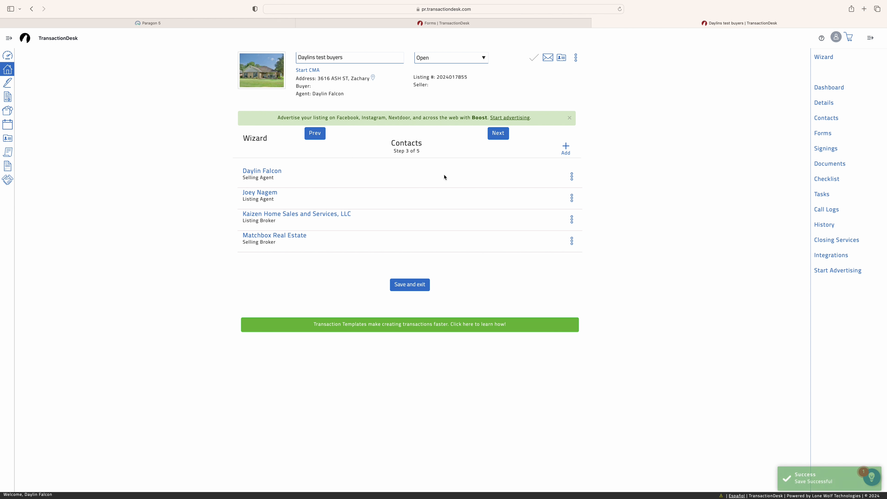
{"action": "left_click", "coordinate": [500, 135]}
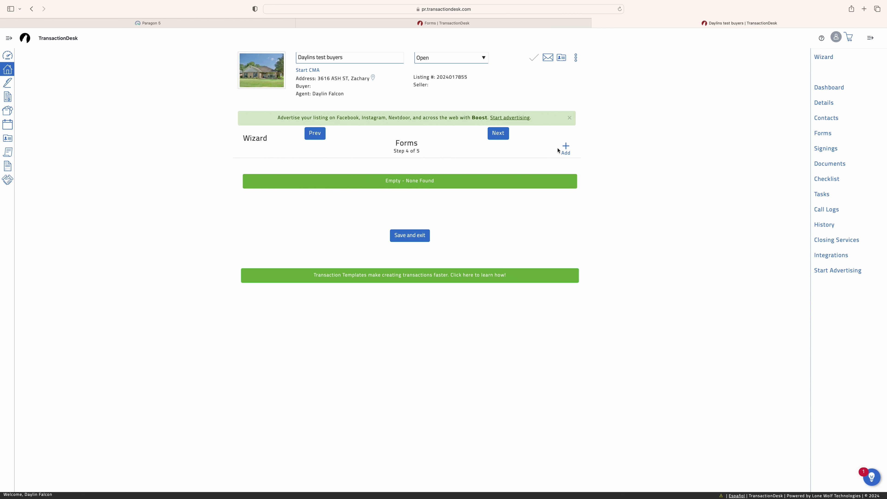
Add the 2024 Louisiana Residential Agreement to Buy or Sell from the LREC Forms folder
{"action": "left_click", "coordinate": [566, 149]}
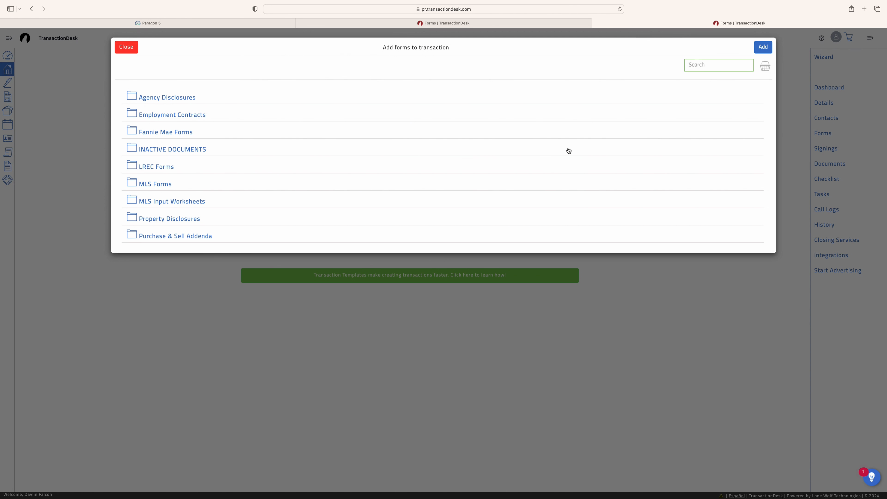
{"action": "scroll", "coordinate": [371, 158], "scroll_direction": "down", "scroll_amount": 2}
{"action": "scroll", "coordinate": [358, 139], "scroll_direction": "up", "scroll_amount": 1}
{"action": "scroll", "coordinate": [358, 139], "scroll_direction": "up", "scroll_amount": 1}
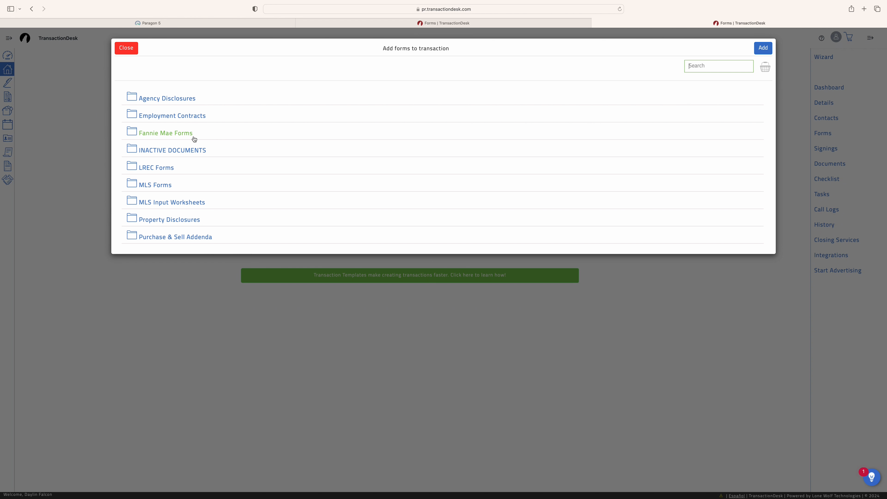
{"action": "scroll", "coordinate": [191, 137], "scroll_direction": "down", "scroll_amount": 3}
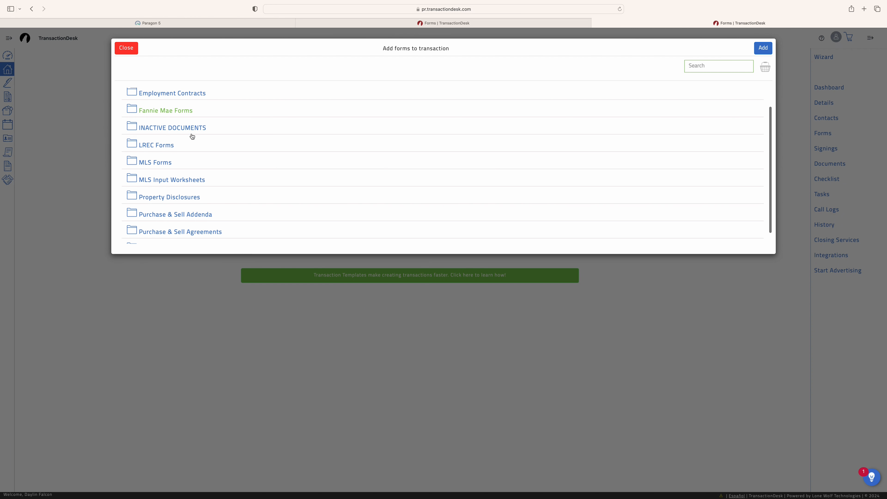
{"action": "left_click", "coordinate": [173, 138]}
{"action": "left_click", "coordinate": [194, 148]}
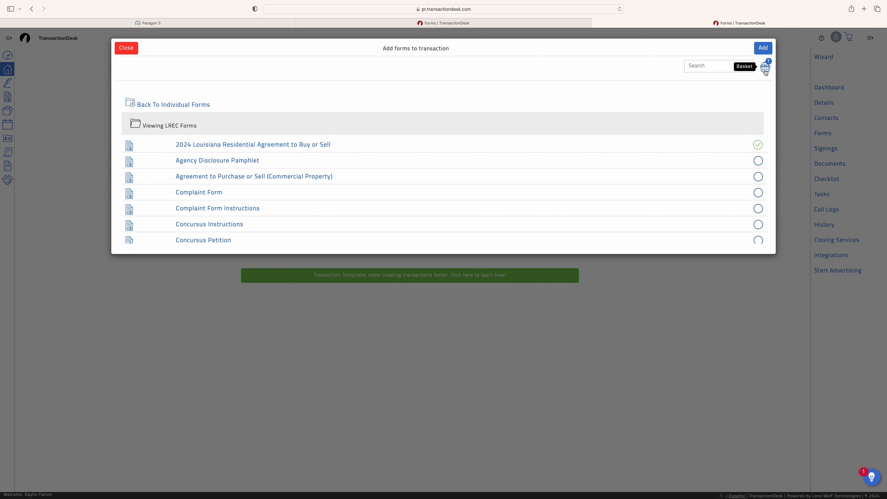
{"action": "left_click", "coordinate": [763, 48]}
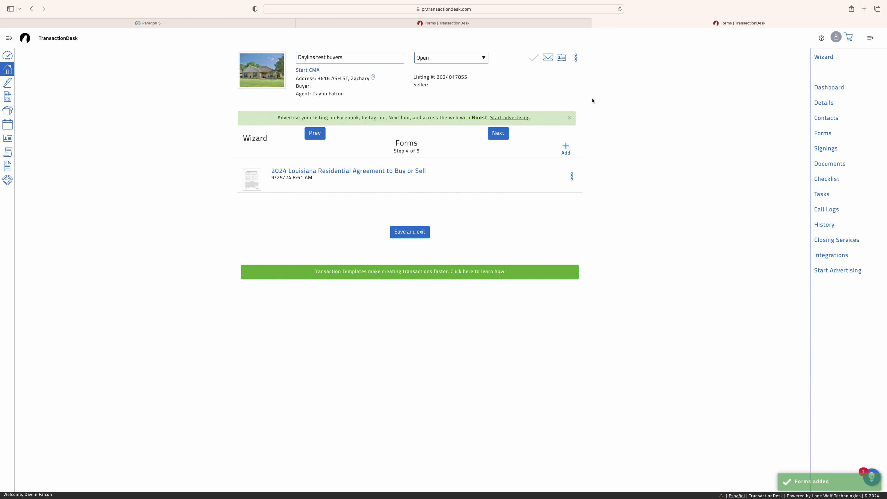
Browse the Purchase & Sell Addenda forms, then close the picker without adding anything else
{"action": "left_click", "coordinate": [566, 148]}
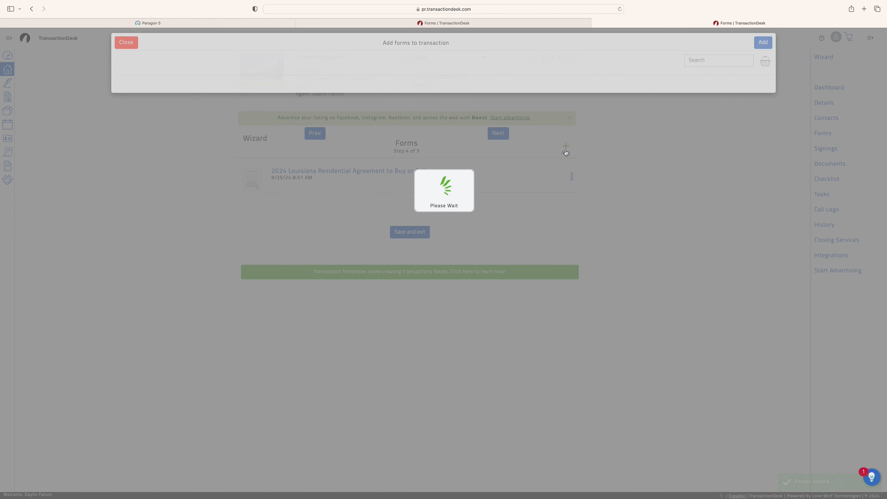
{"action": "scroll", "coordinate": [235, 162], "scroll_direction": "down", "scroll_amount": 2}
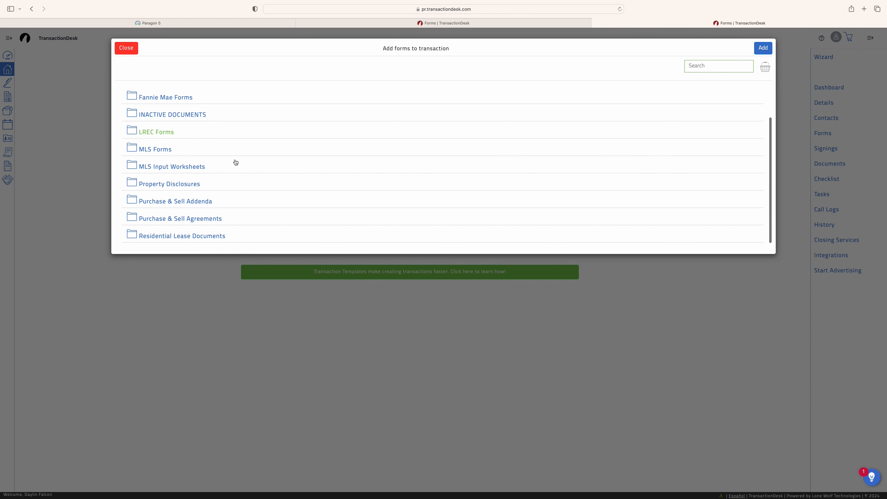
{"action": "left_click", "coordinate": [196, 201]}
{"action": "scroll", "coordinate": [200, 214], "scroll_direction": "down", "scroll_amount": 3}
{"action": "scroll", "coordinate": [189, 196], "scroll_direction": "up", "scroll_amount": 5}
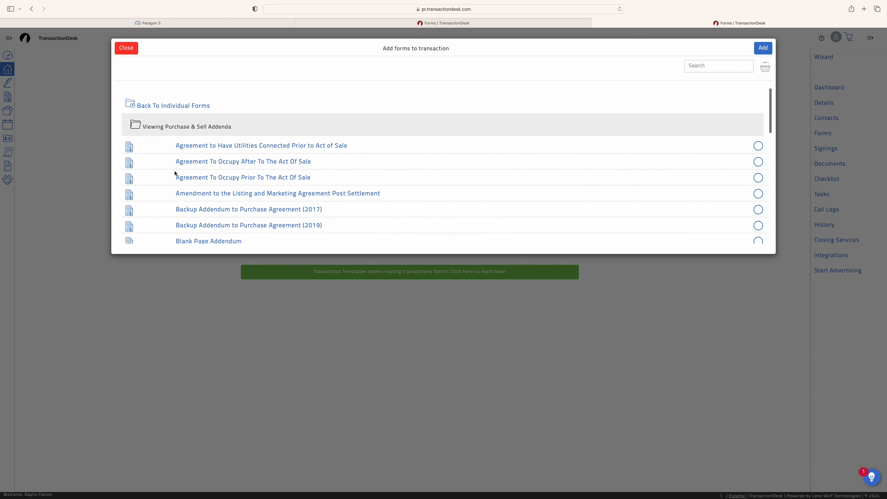
{"action": "left_click", "coordinate": [151, 105]}
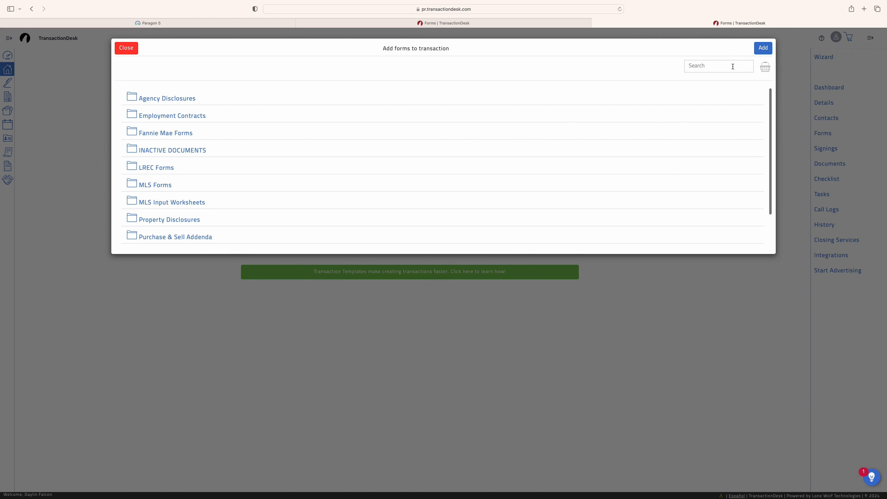
{"action": "left_click", "coordinate": [712, 65]}
{"action": "left_click", "coordinate": [126, 47]}
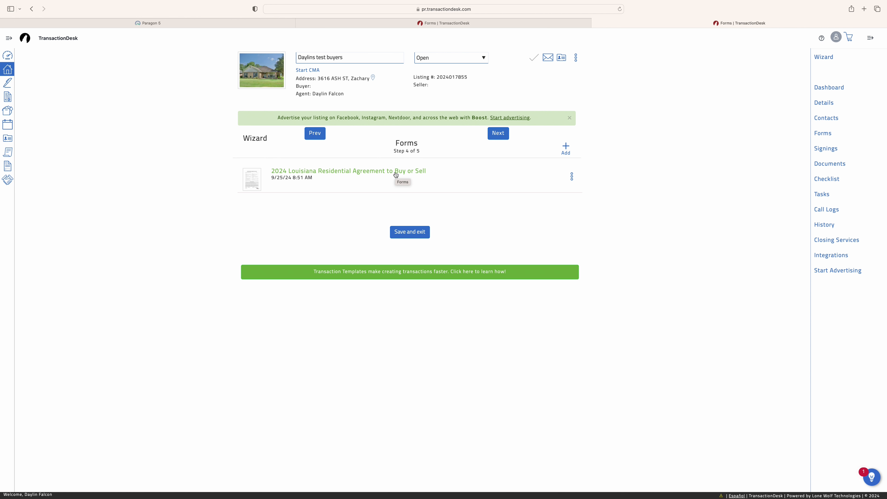
{"action": "left_click", "coordinate": [569, 181]}
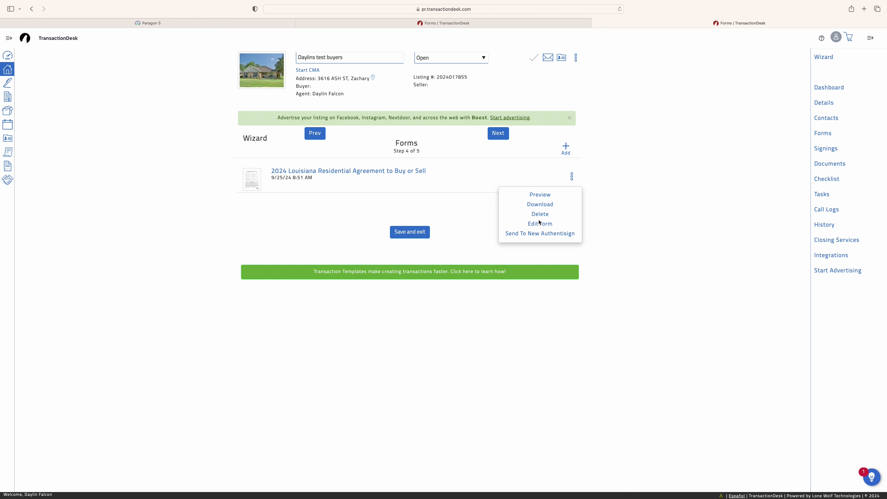
{"action": "left_click", "coordinate": [440, 214]}
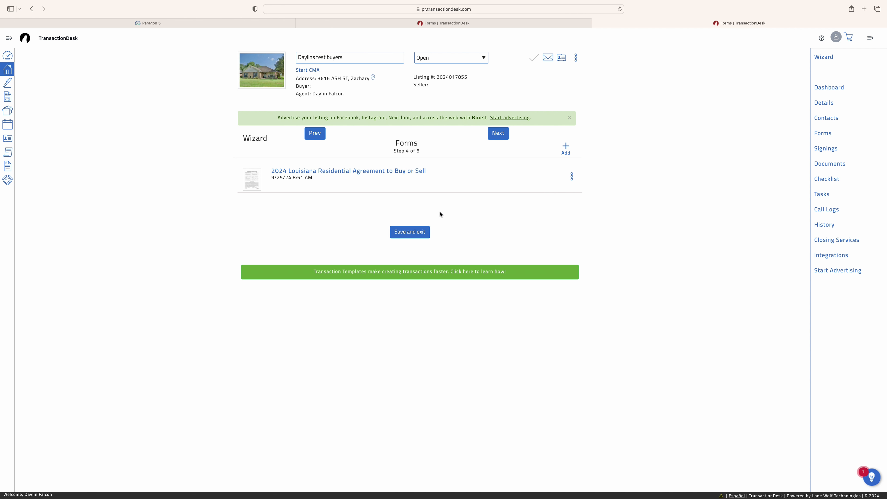
Open the agreement, set its date to 9/25/2024, and enter 'via email' as transmission method
{"action": "left_click", "coordinate": [394, 171]}
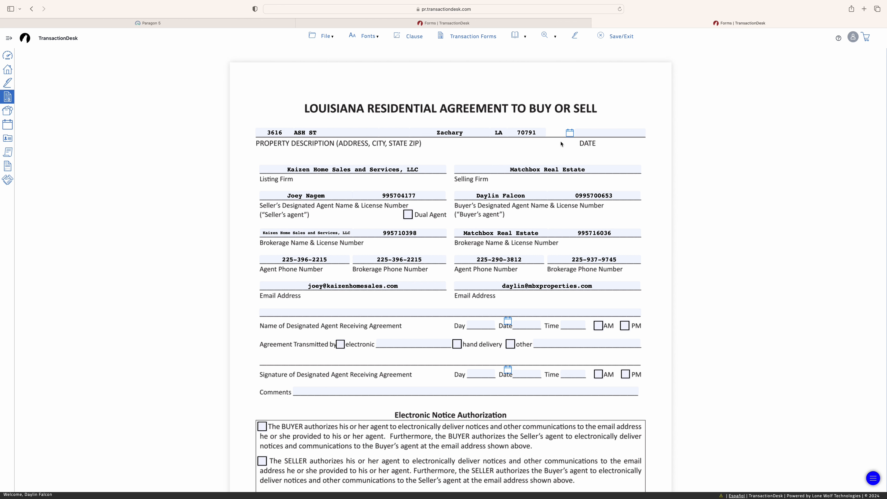
{"action": "left_click", "coordinate": [571, 133]}
{"action": "left_click", "coordinate": [621, 201]}
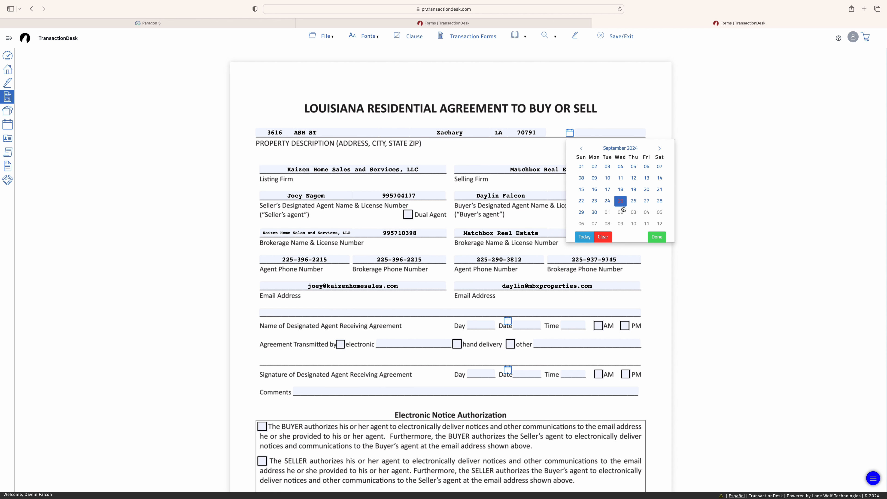
{"action": "left_click", "coordinate": [411, 215]}
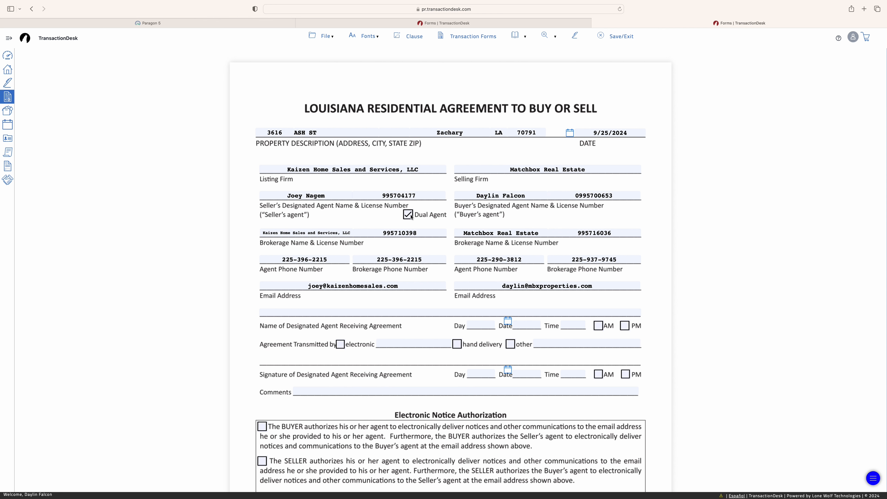
{"action": "left_click", "coordinate": [411, 215]}
{"action": "scroll", "coordinate": [427, 326], "scroll_direction": "down", "scroll_amount": 1}
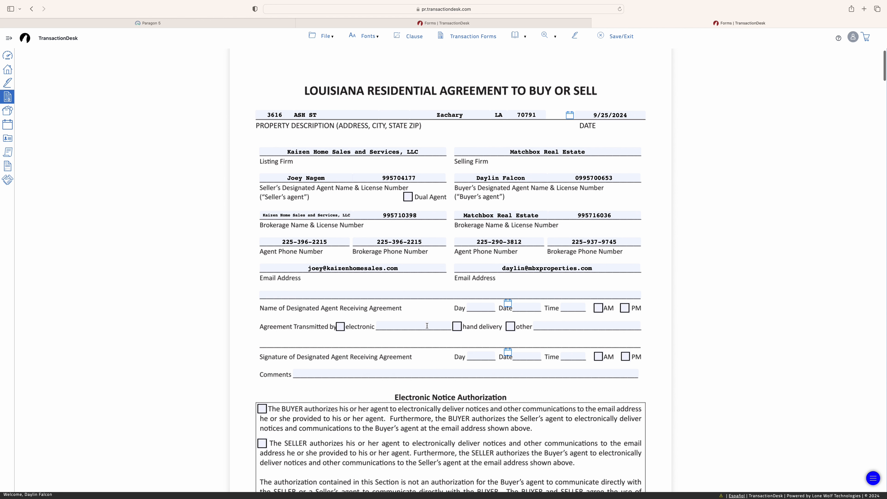
{"action": "left_click", "coordinate": [412, 326]}
{"action": "type", "text": "vi"}
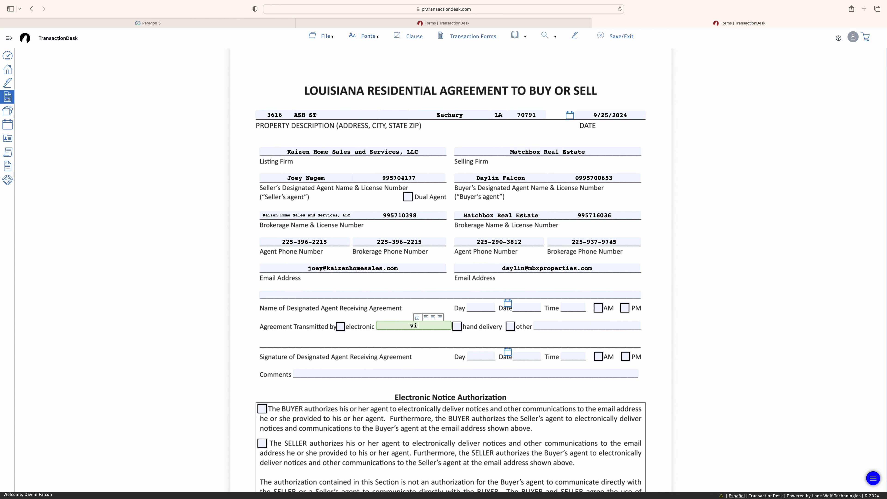
{"action": "type", "text": "a email"}
{"action": "left_click", "coordinate": [352, 287]}
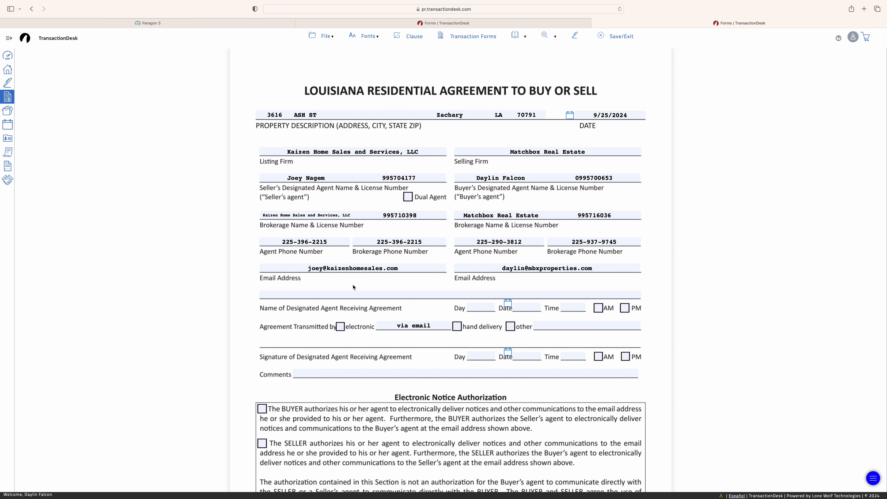
Set the received date 9/25/2024 with PM, authorize buyer e-notices, and enter 0.46 acreage
{"action": "scroll", "coordinate": [419, 285], "scroll_direction": "down", "scroll_amount": 1}
{"action": "left_click", "coordinate": [507, 282]}
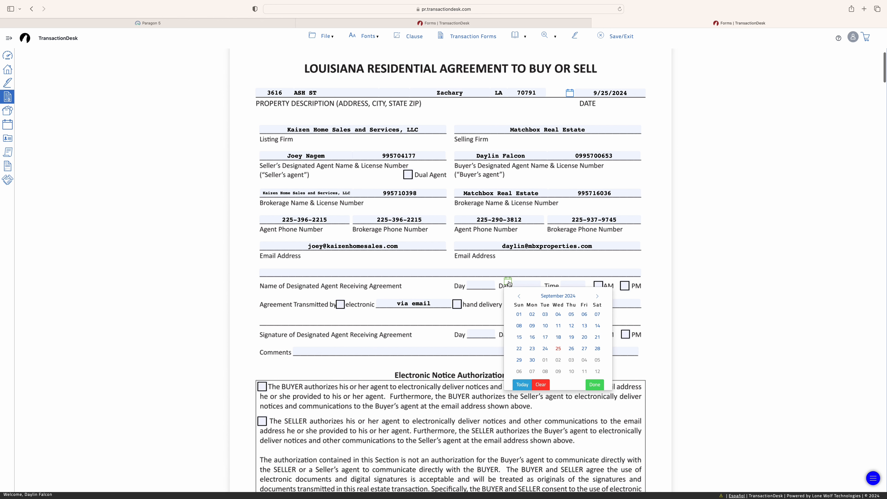
{"action": "left_click", "coordinate": [565, 350]}
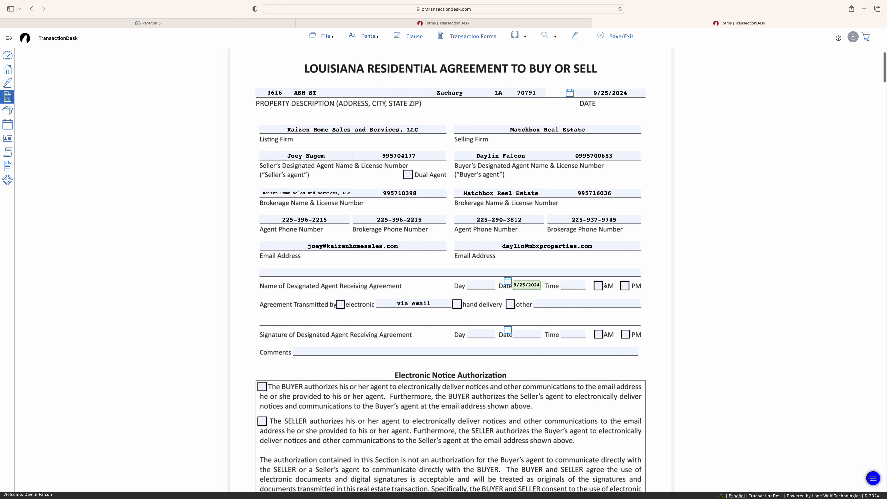
{"action": "left_click", "coordinate": [625, 286]}
{"action": "scroll", "coordinate": [489, 303], "scroll_direction": "down", "scroll_amount": 3}
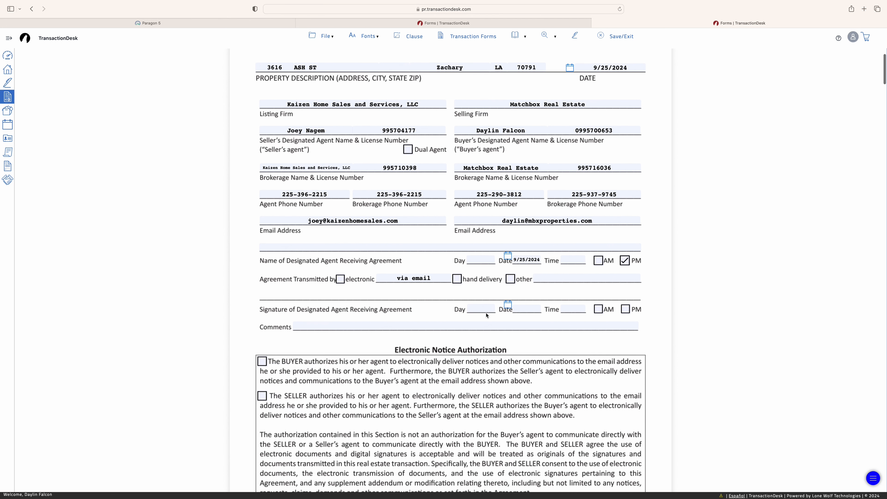
{"action": "left_click", "coordinate": [262, 323]}
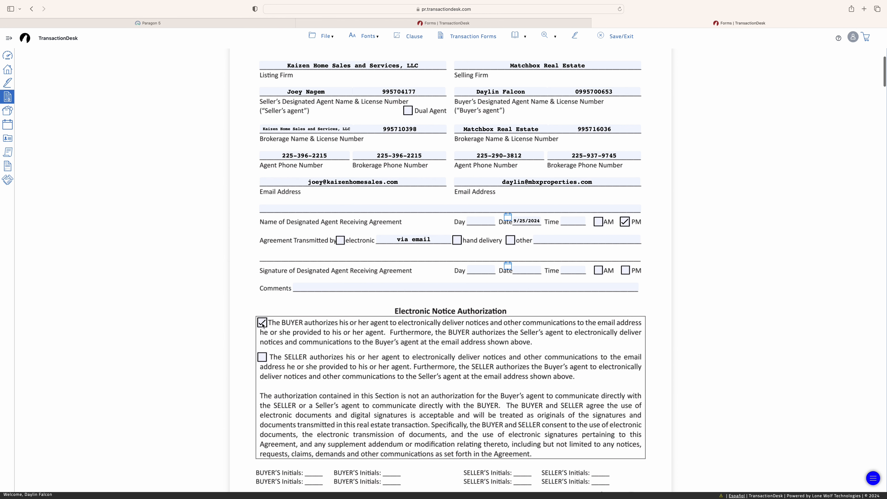
{"action": "scroll", "coordinate": [309, 382], "scroll_direction": "down", "scroll_amount": 10}
{"action": "scroll", "coordinate": [309, 382], "scroll_direction": "down", "scroll_amount": 1}
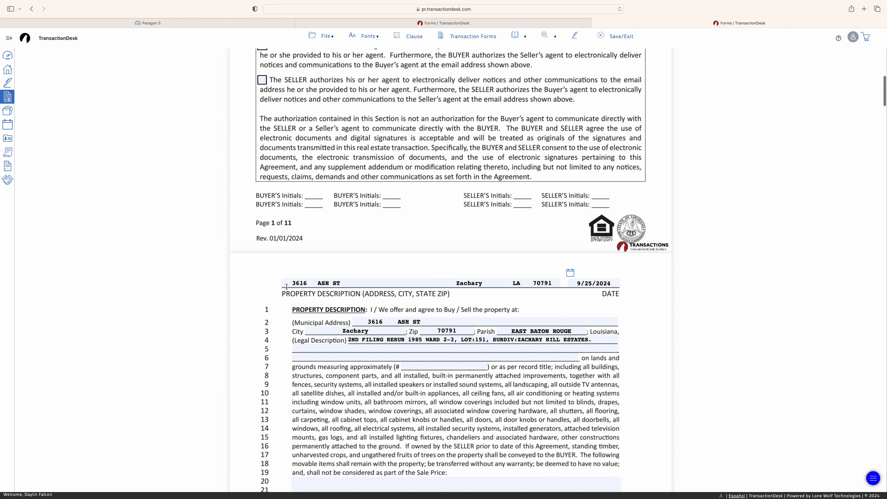
{"action": "scroll", "coordinate": [427, 369], "scroll_direction": "down", "scroll_amount": 2}
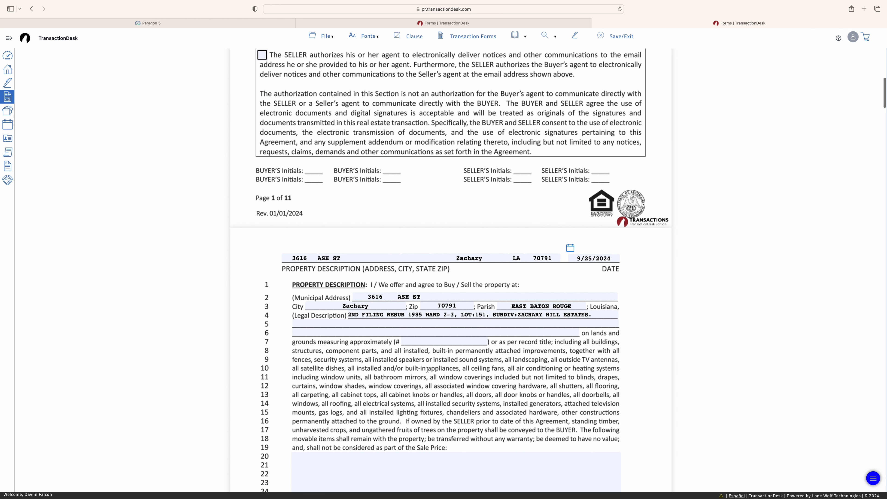
{"action": "left_click", "coordinate": [421, 340]}
{"action": "type", "text": "0.46"}
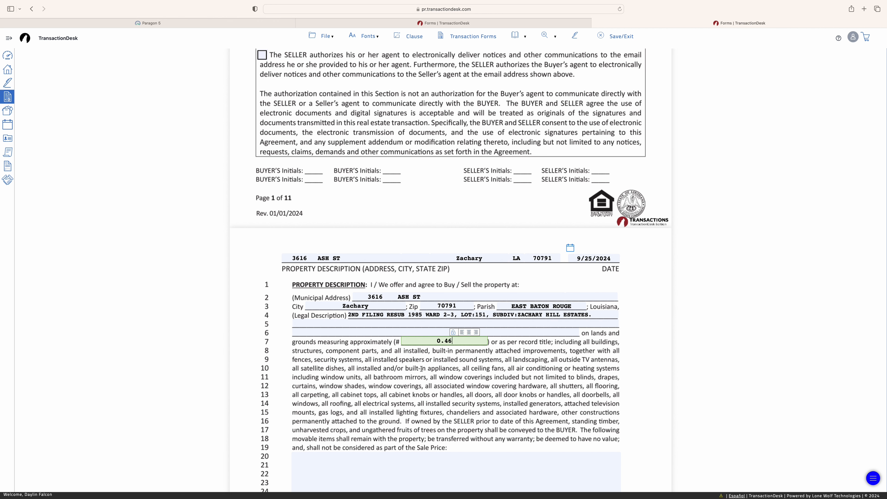
{"action": "scroll", "coordinate": [421, 369], "scroll_direction": "down", "scroll_amount": 8}
{"action": "left_click", "coordinate": [422, 369]}
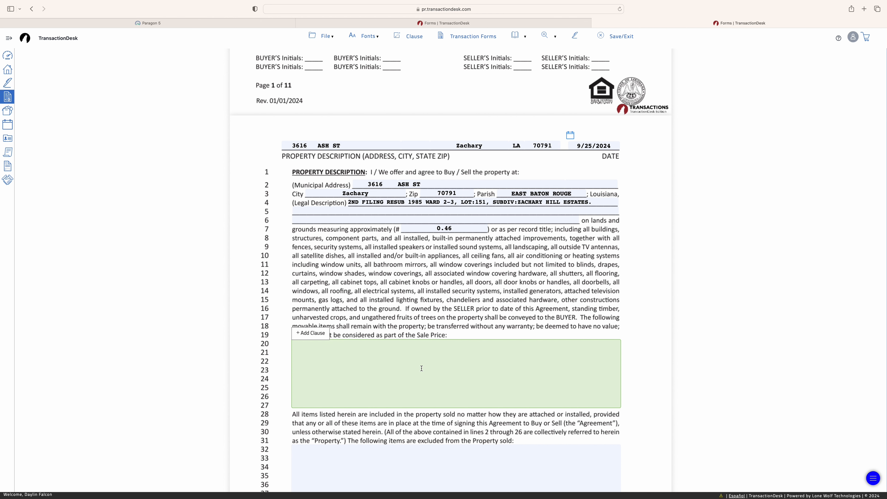
{"action": "type", "text": "washer and dryer tyo"}
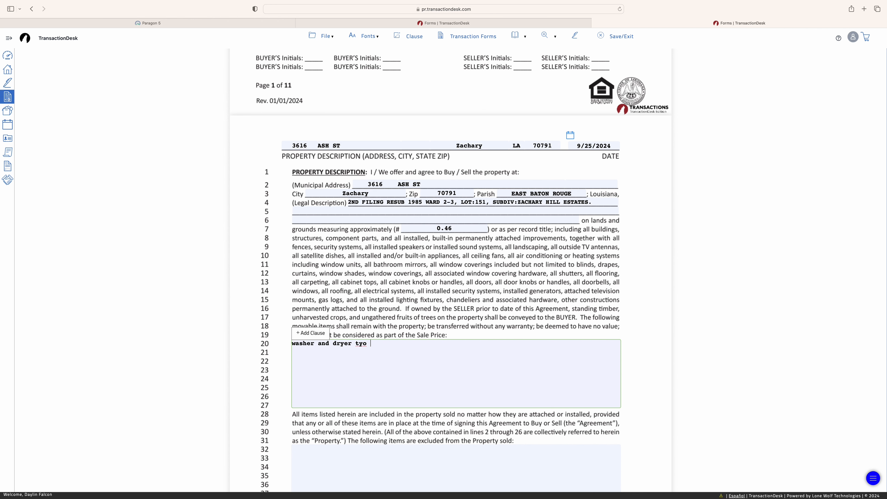
{"action": "key", "text": "BackSpace"}
{"action": "key", "text": "BackSpace"}
{"action": "key", "text": "BackSpace"}
{"action": "type", "text": "o rema"}
{"action": "scroll", "coordinate": [515, 381], "scroll_direction": "down", "scroll_amount": 8}
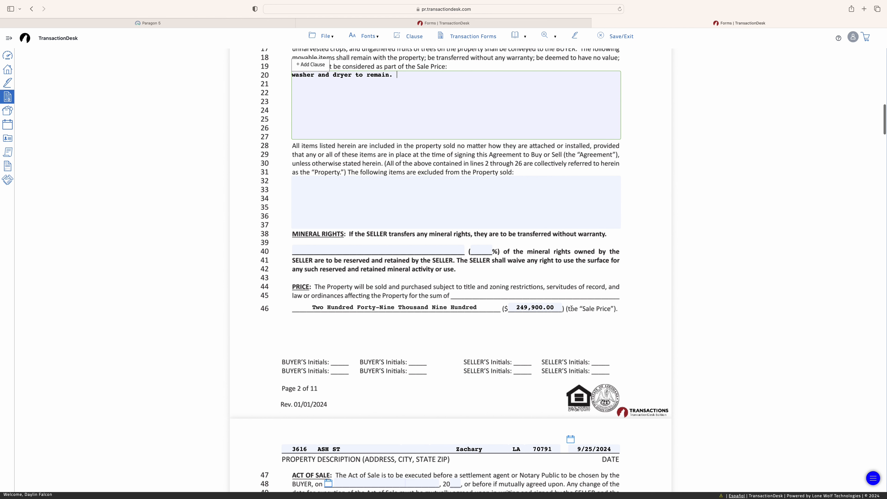
{"action": "scroll", "coordinate": [459, 307], "scroll_direction": "down", "scroll_amount": 2}
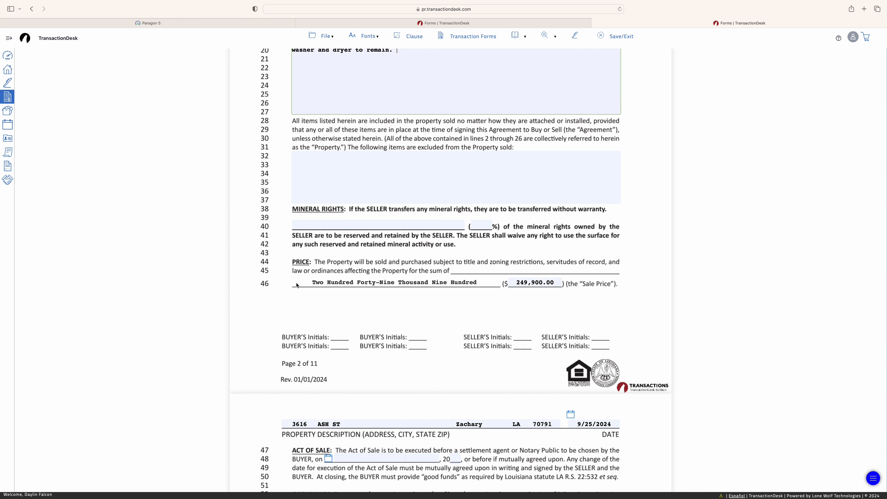
{"action": "scroll", "coordinate": [296, 285], "scroll_direction": "down", "scroll_amount": 10}
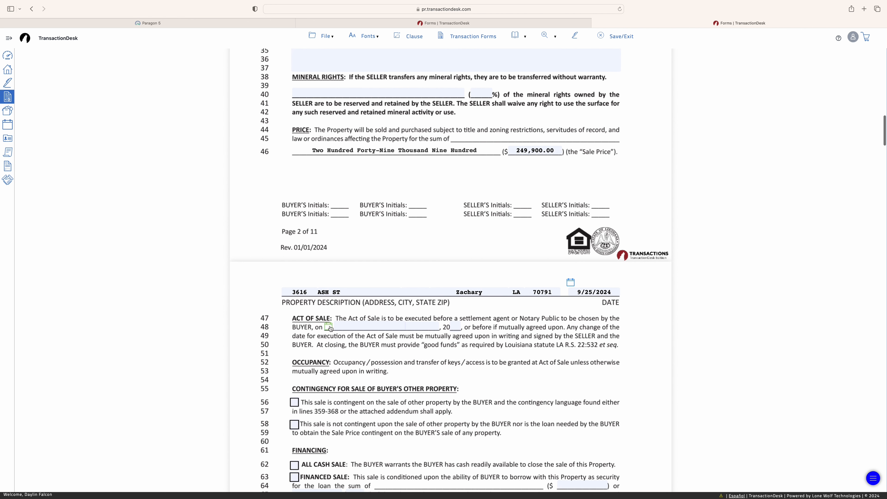
{"action": "left_click", "coordinate": [329, 327]}
{"action": "left_click", "coordinate": [418, 343]}
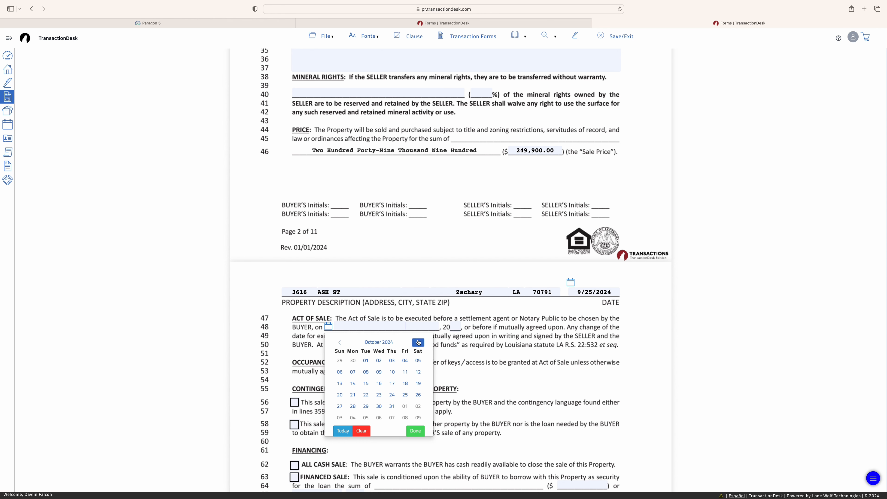
{"action": "left_click", "coordinate": [419, 343]}
{"action": "left_click", "coordinate": [405, 360]}
{"action": "scroll", "coordinate": [251, 395], "scroll_direction": "down", "scroll_amount": 4}
{"action": "left_click", "coordinate": [296, 370]}
{"action": "scroll", "coordinate": [330, 250], "scroll_direction": "down", "scroll_amount": 15}
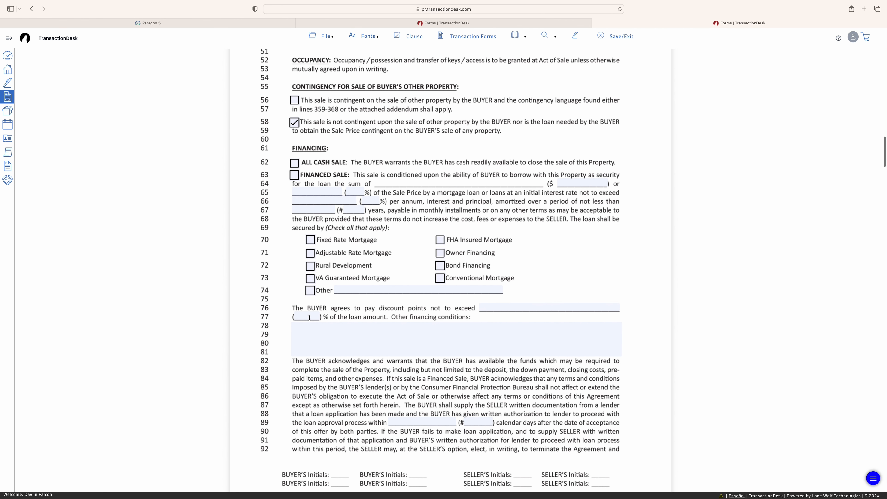
{"action": "scroll", "coordinate": [335, 285], "scroll_direction": "up", "scroll_amount": 20}
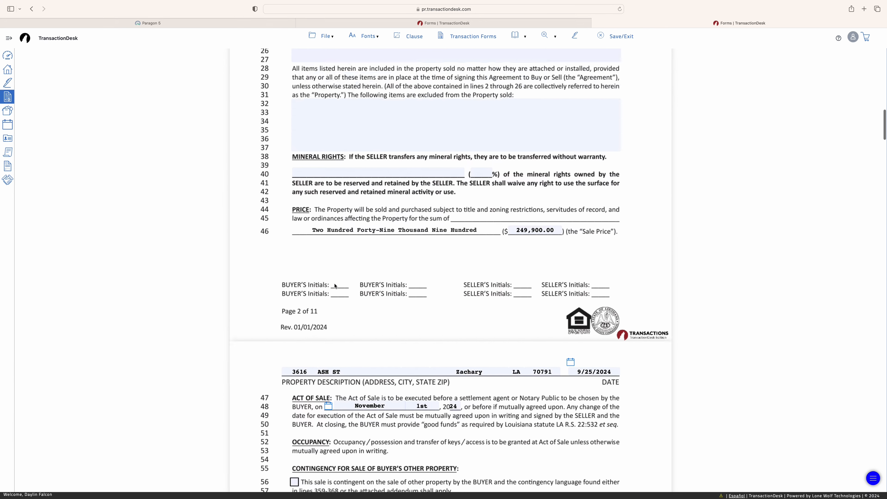
{"action": "scroll", "coordinate": [334, 286], "scroll_direction": "up", "scroll_amount": 10}
{"action": "scroll", "coordinate": [335, 286], "scroll_direction": "down", "scroll_amount": 20}
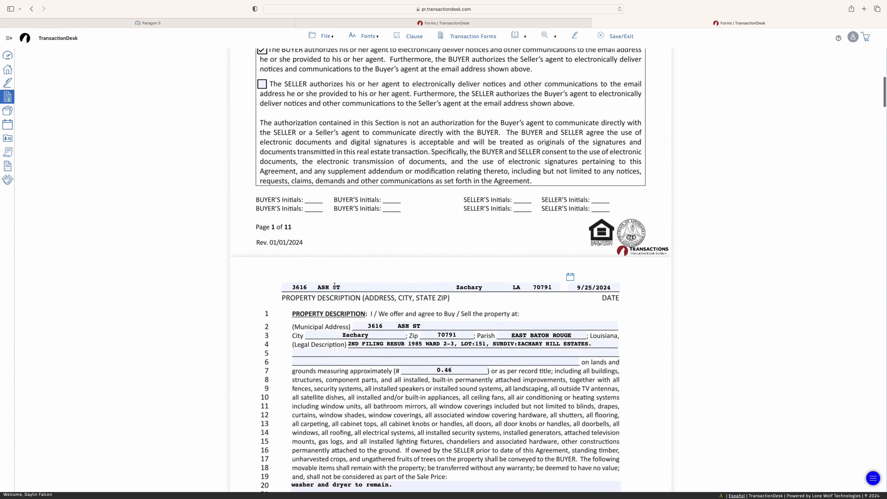
{"action": "scroll", "coordinate": [335, 286], "scroll_direction": "up", "scroll_amount": 20}
{"action": "scroll", "coordinate": [335, 285], "scroll_direction": "down", "scroll_amount": 1}
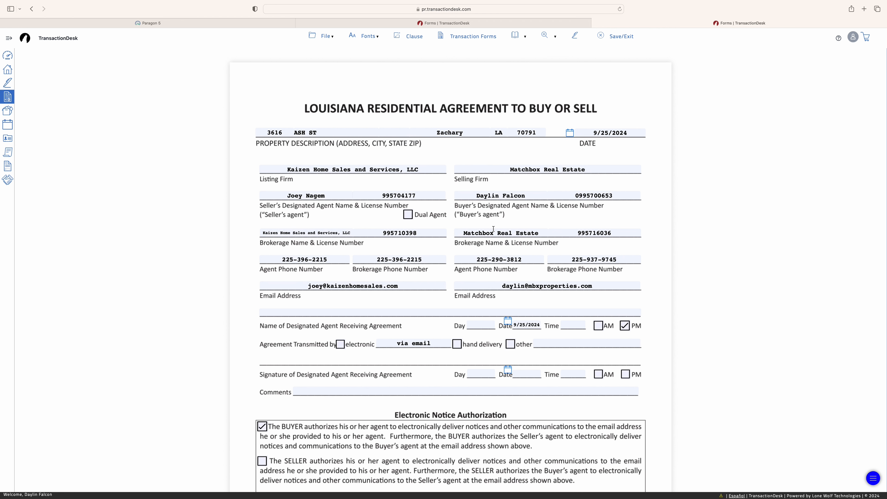
{"action": "scroll", "coordinate": [567, 287], "scroll_direction": "down", "scroll_amount": 20}
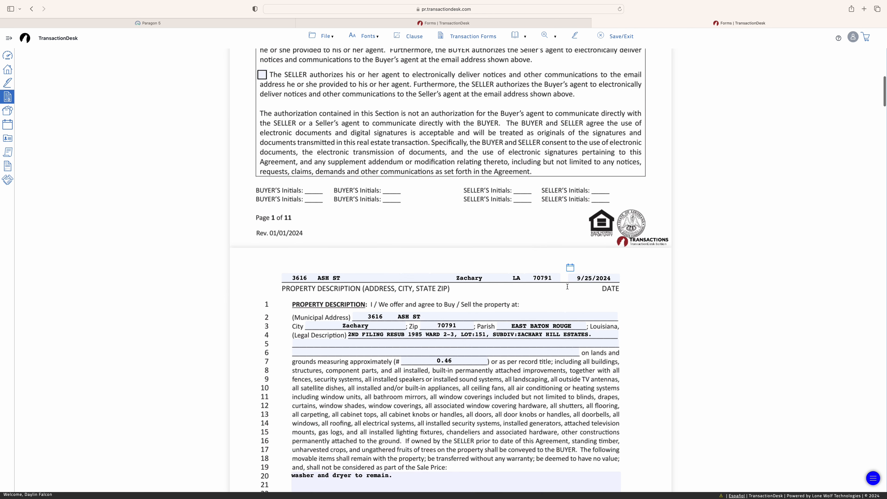
{"action": "scroll", "coordinate": [567, 286], "scroll_direction": "up", "scroll_amount": 8}
{"action": "scroll", "coordinate": [567, 286], "scroll_direction": "up", "scroll_amount": 15}
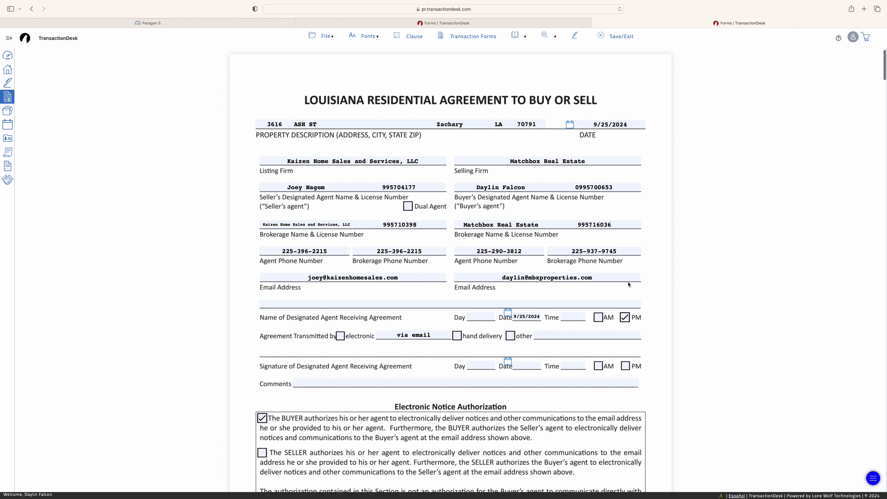
{"action": "scroll", "coordinate": [629, 285], "scroll_direction": "down", "scroll_amount": 2}
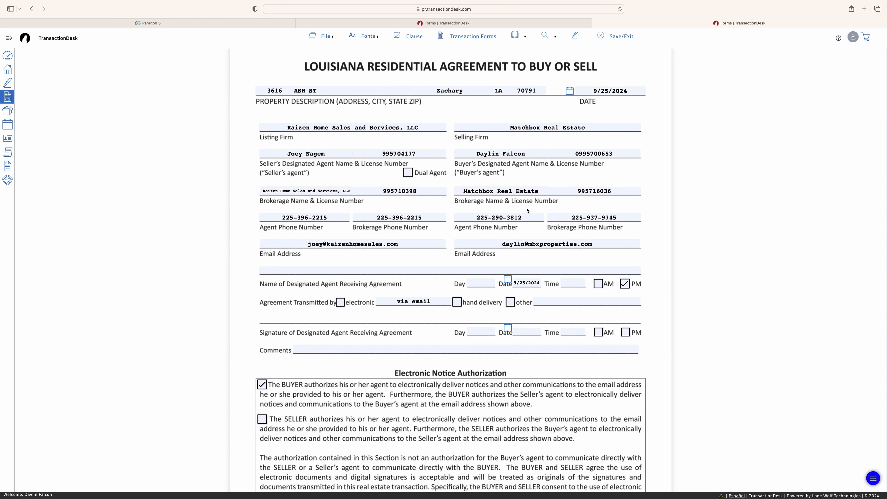
Save the filled agreement as '2024 Louisiana Residential Agreement to Buy or Sell-3.pdf'
{"action": "left_click", "coordinate": [322, 36]}
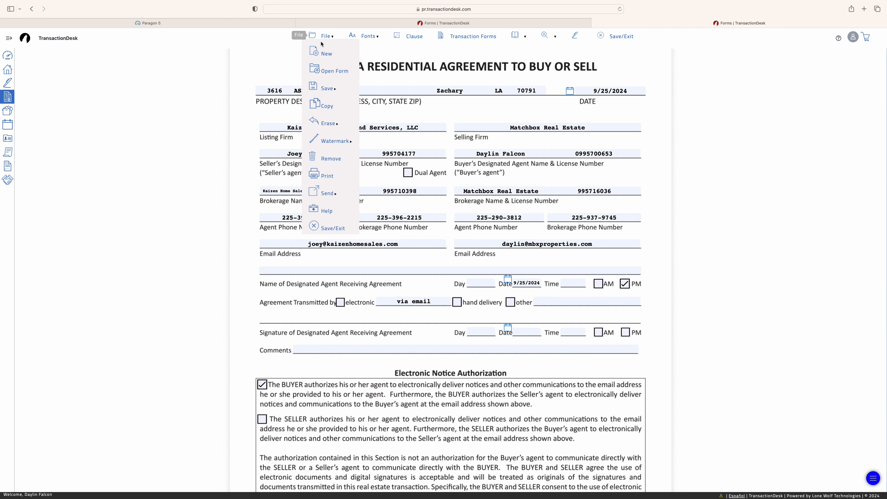
{"action": "mouse_move", "coordinate": [327, 89]}
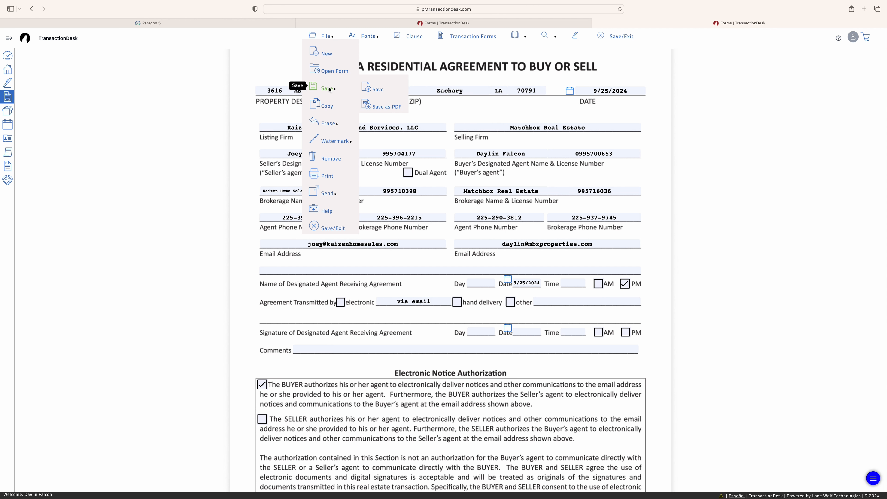
{"action": "left_click", "coordinate": [379, 107]}
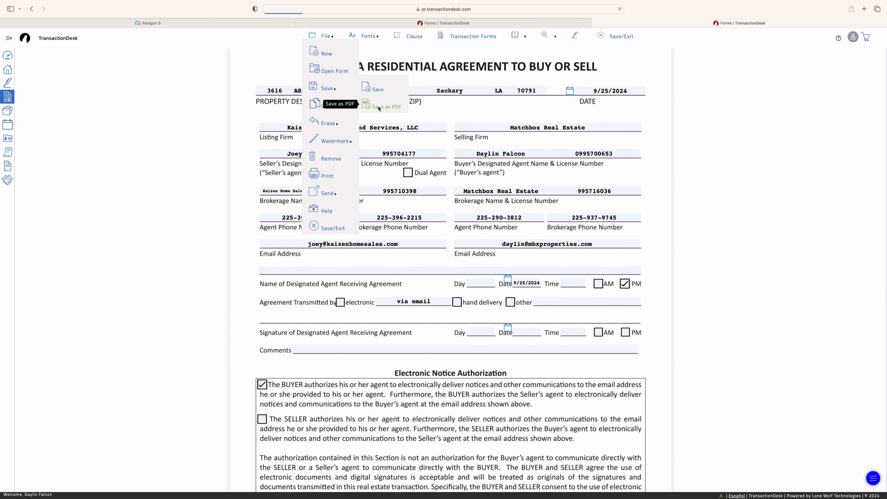
{"action": "left_click", "coordinate": [837, 10]}
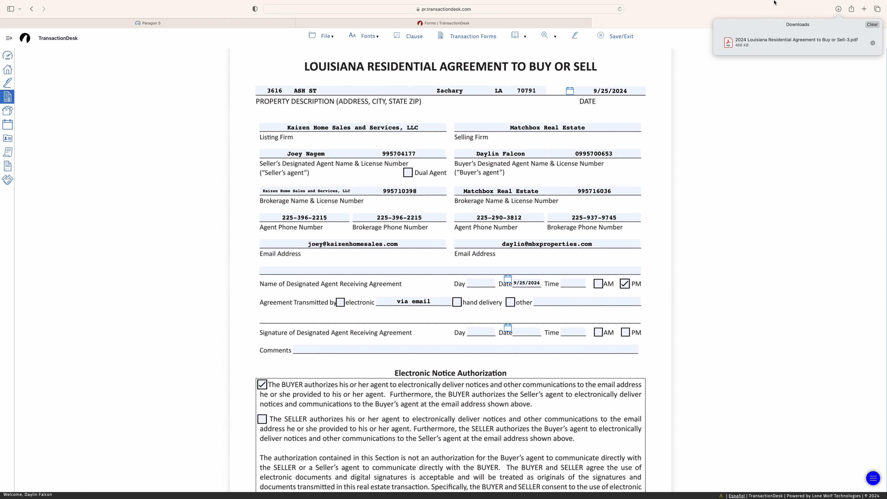
{"action": "left_click", "coordinate": [723, 84]}
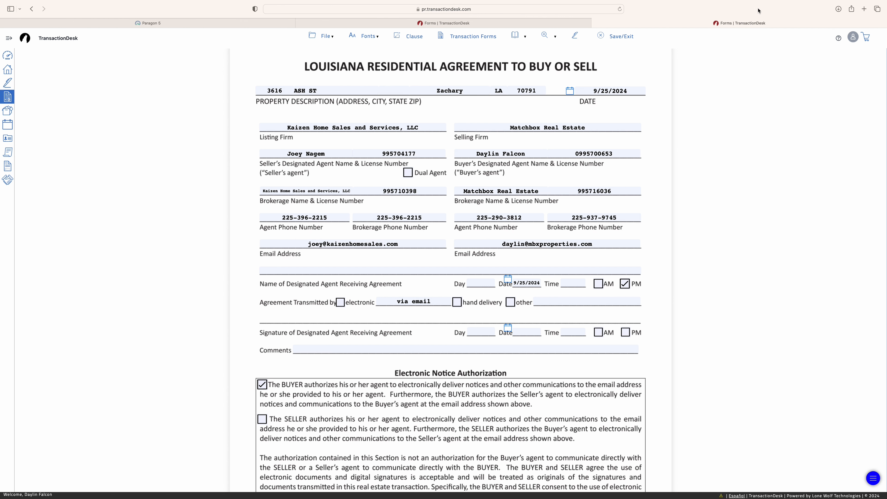
Load SkySlope Forms in a new tab by typing 'form', then start a new file with Create
{"action": "left_click", "coordinate": [863, 9]}
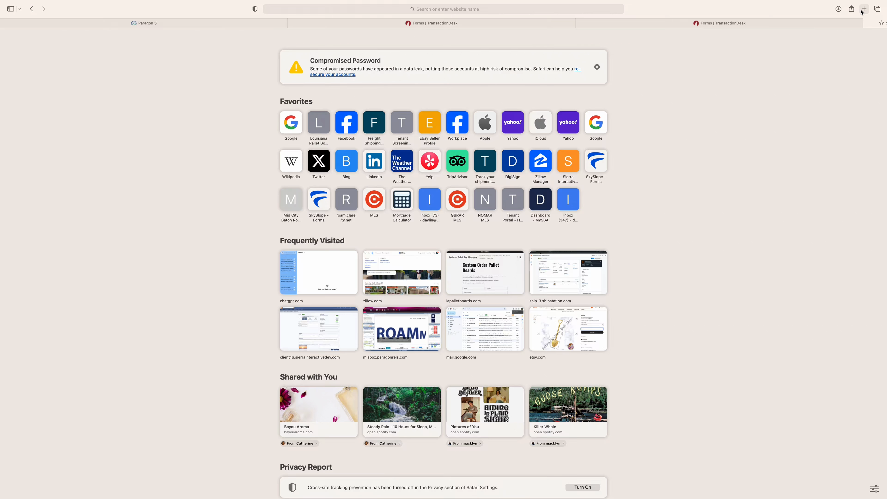
{"action": "type", "text": "form"}
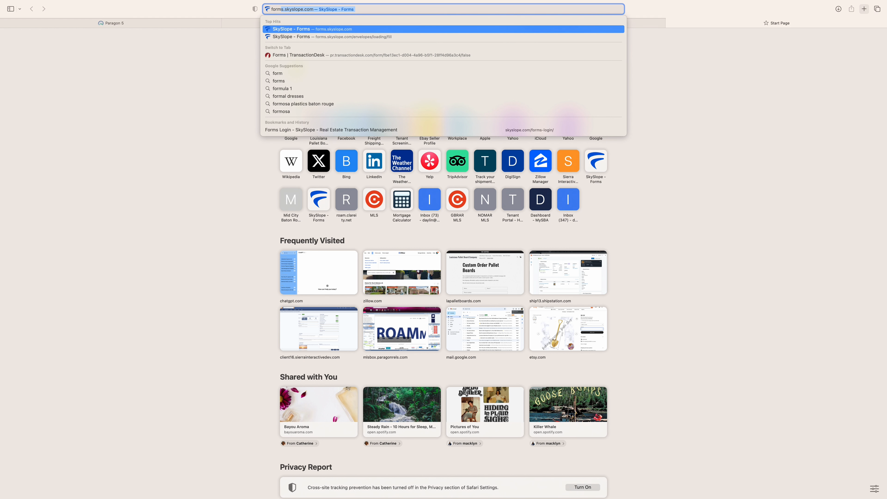
{"action": "key", "text": "Return"}
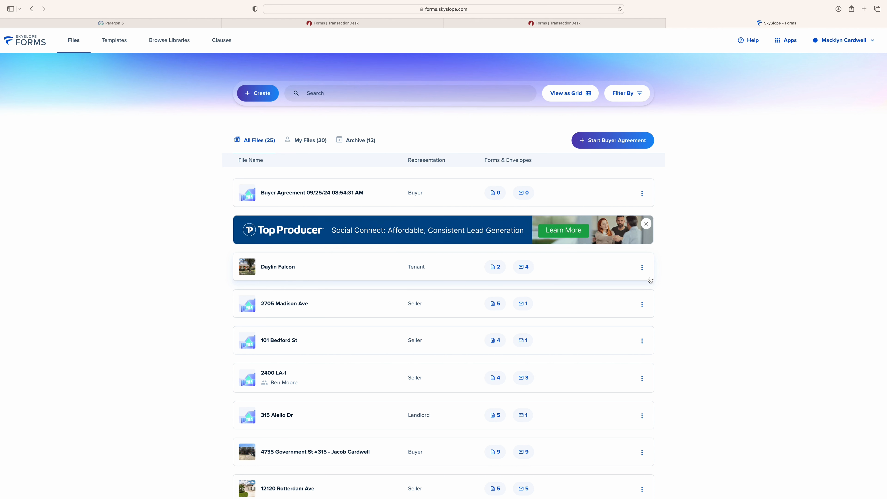
{"action": "left_click", "coordinate": [253, 88]}
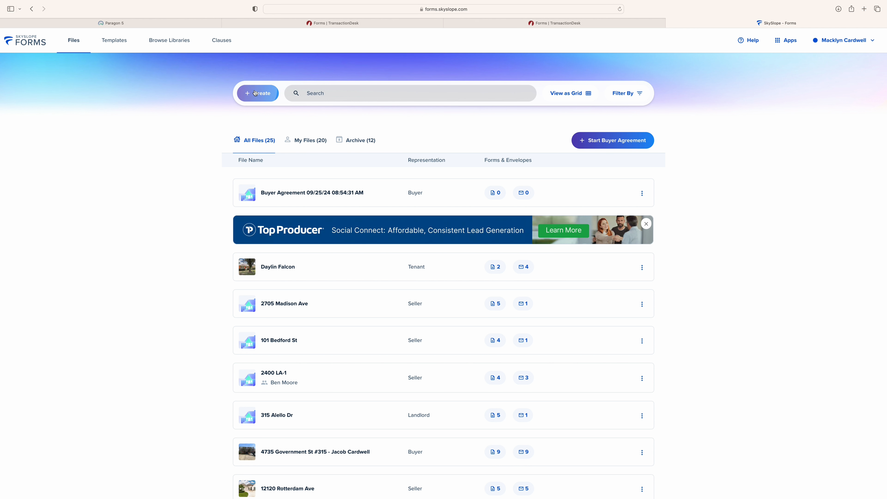
Choose Buyer representation and fill in the primary client's first name, last name and e-mail
{"action": "scroll", "coordinate": [316, 216], "scroll_direction": "down", "scroll_amount": 1}
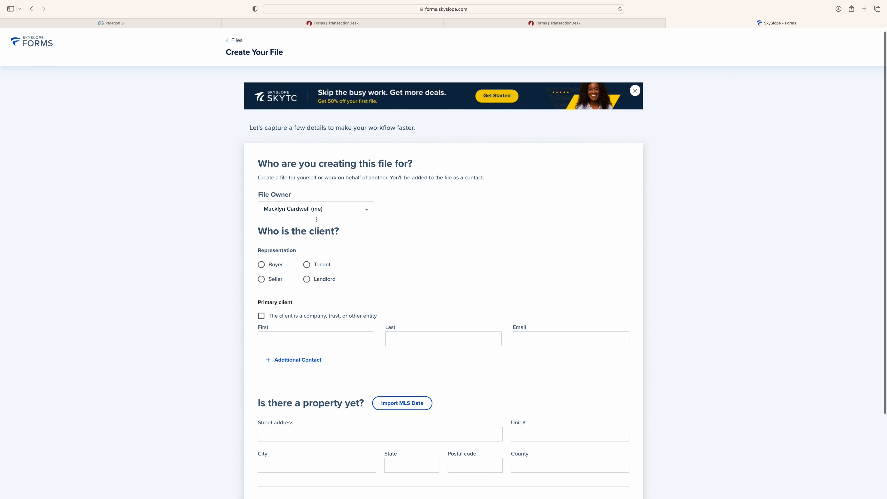
{"action": "scroll", "coordinate": [295, 225], "scroll_direction": "down", "scroll_amount": 3}
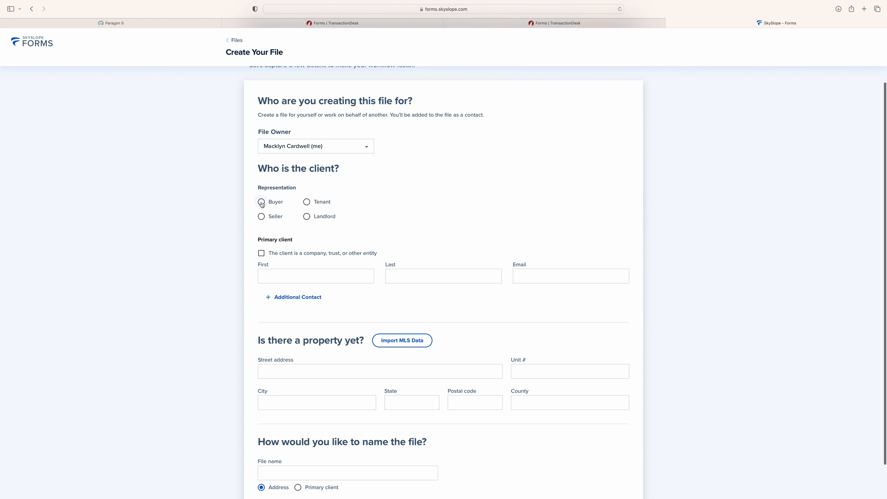
{"action": "left_click", "coordinate": [262, 202]}
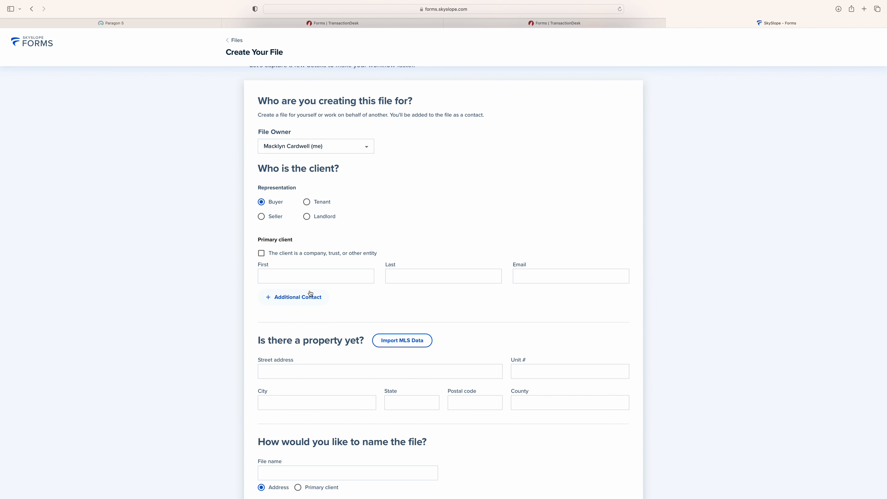
{"action": "left_click", "coordinate": [300, 277]}
{"action": "type", "text": "Daylins"}
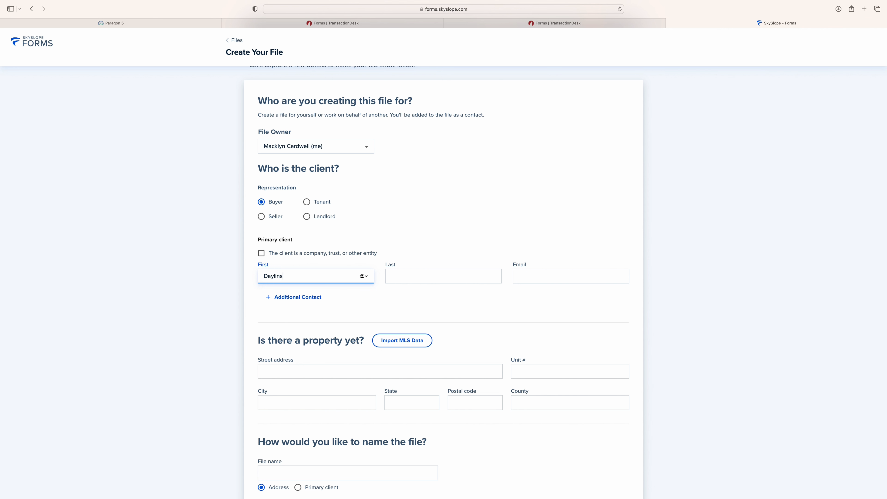
{"action": "key", "text": "Tab"}
{"action": "type", "text": "T"}
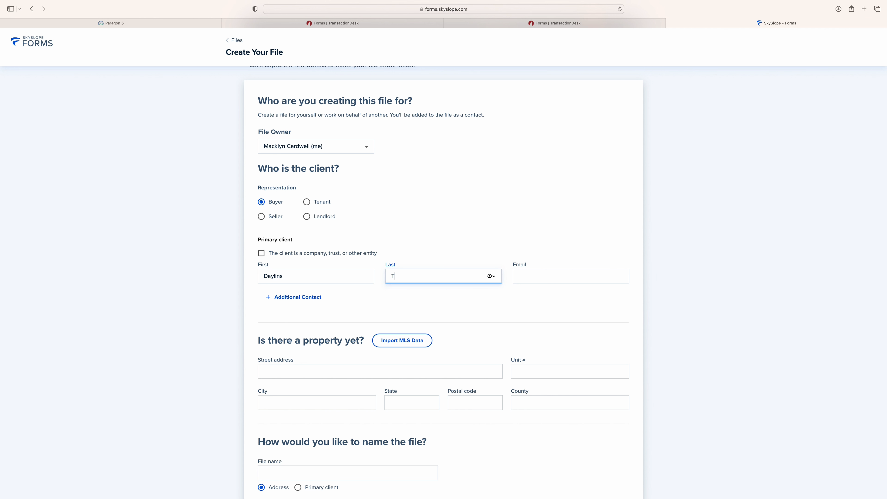
{"action": "type", "text": "est Buyers"}
{"action": "key", "text": "Tab"}
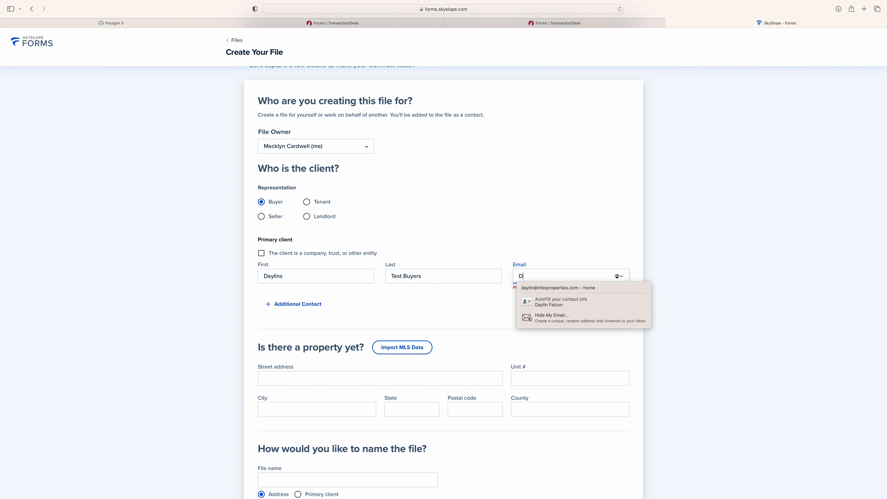
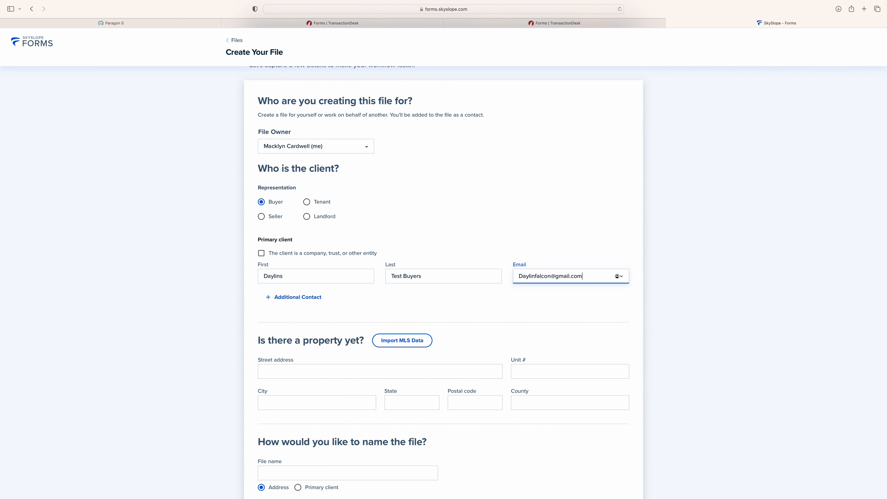
{"action": "left_click", "coordinate": [221, 316]}
{"action": "scroll", "coordinate": [317, 307], "scroll_direction": "down", "scroll_amount": 2}
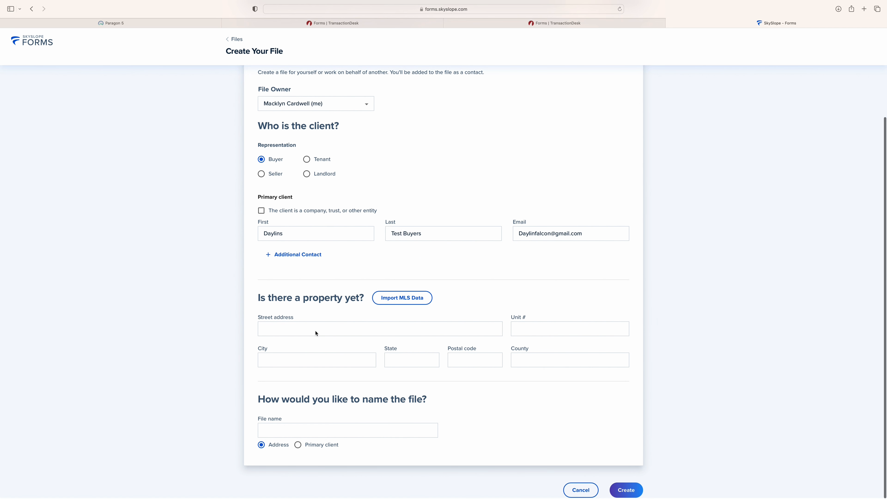
{"action": "left_click", "coordinate": [397, 305]}
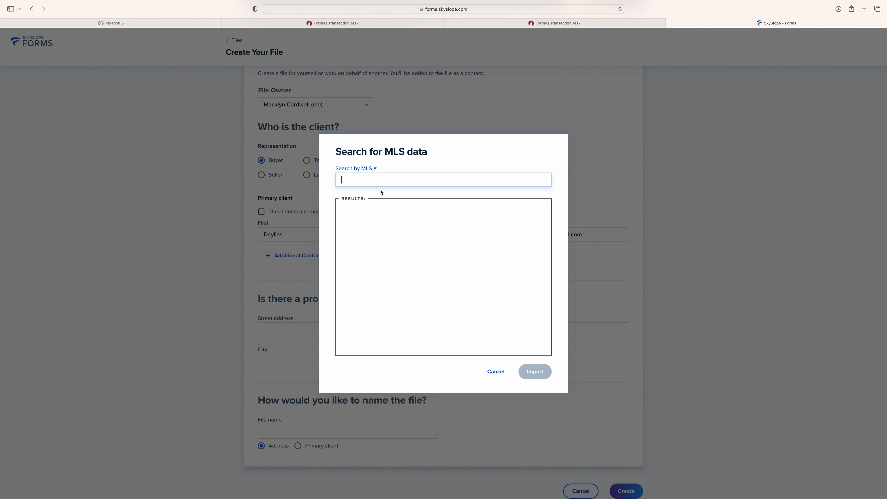
{"action": "type", "text": "20240"}
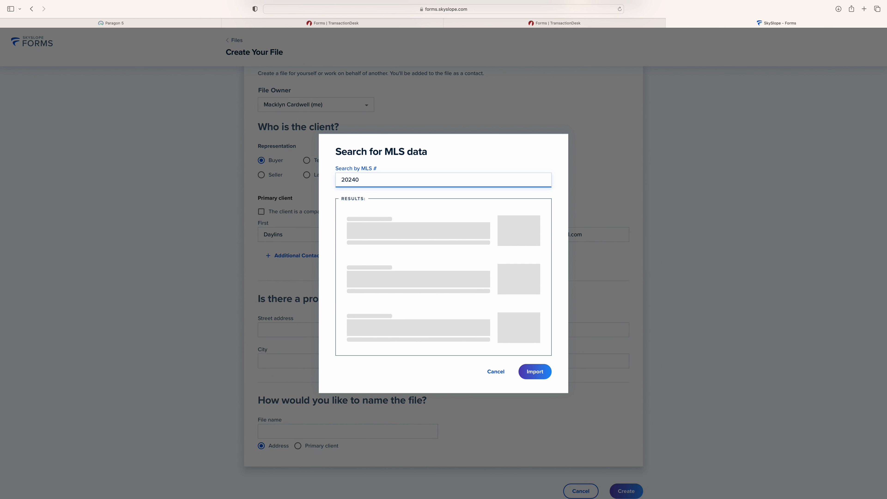
{"action": "type", "text": "17"}
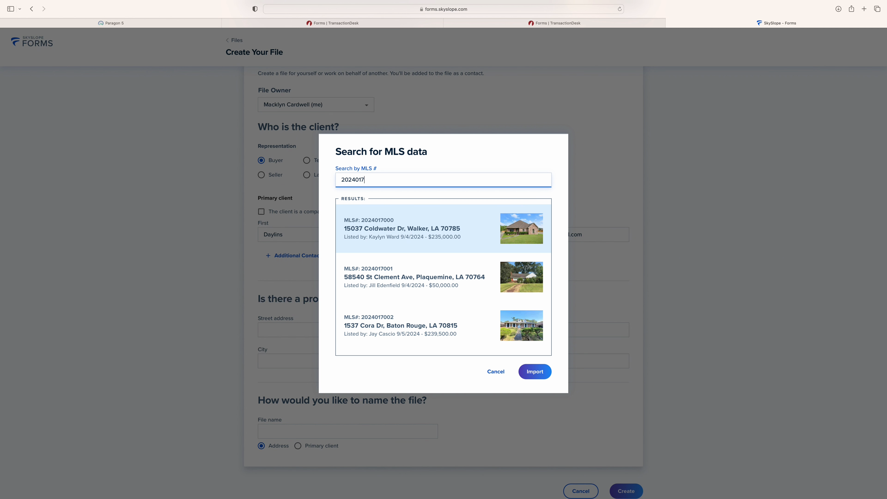
{"action": "type", "text": "855"}
{"action": "left_click", "coordinate": [402, 234]}
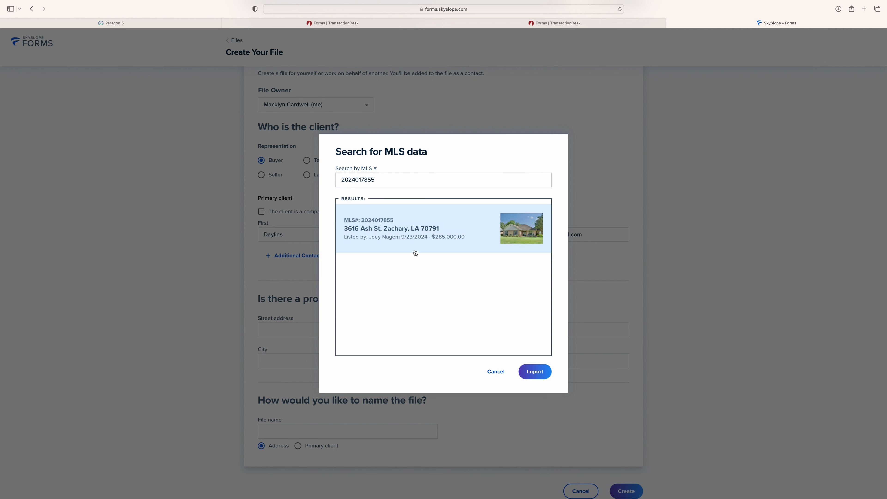
{"action": "left_click", "coordinate": [547, 377]}
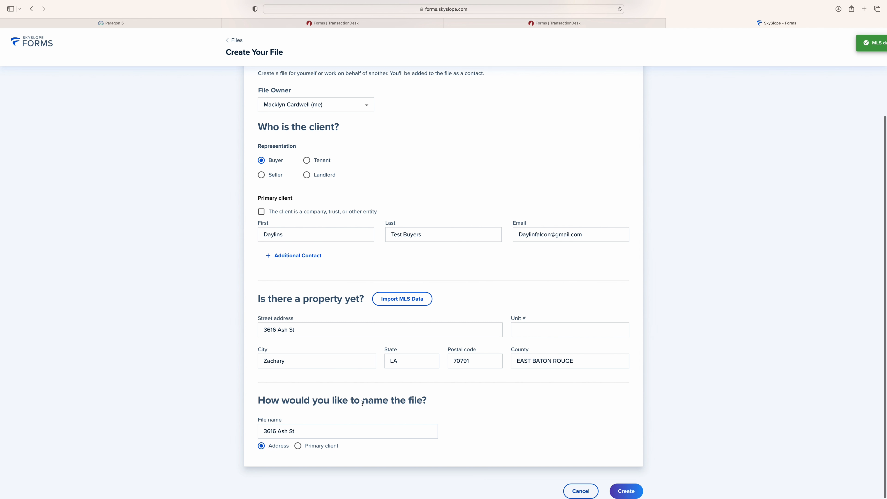
{"action": "left_click", "coordinate": [310, 432]}
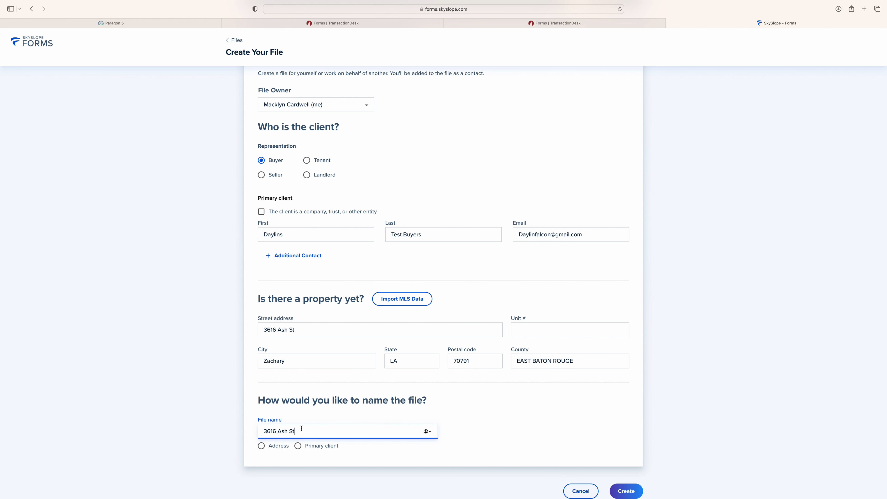
{"action": "left_click_drag", "start_coordinate": [303, 435], "coordinate": [262, 432]}
{"action": "scroll", "coordinate": [539, 444], "scroll_direction": "down", "scroll_amount": 1}
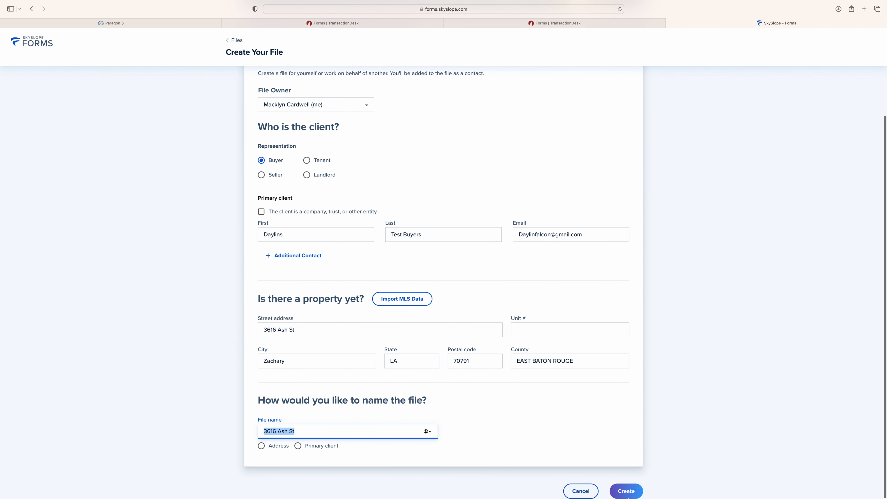
Create the buyer file, then add Agency Disclosure Pamphlet - LREC from the forms list and continue
{"action": "left_click", "coordinate": [625, 491]}
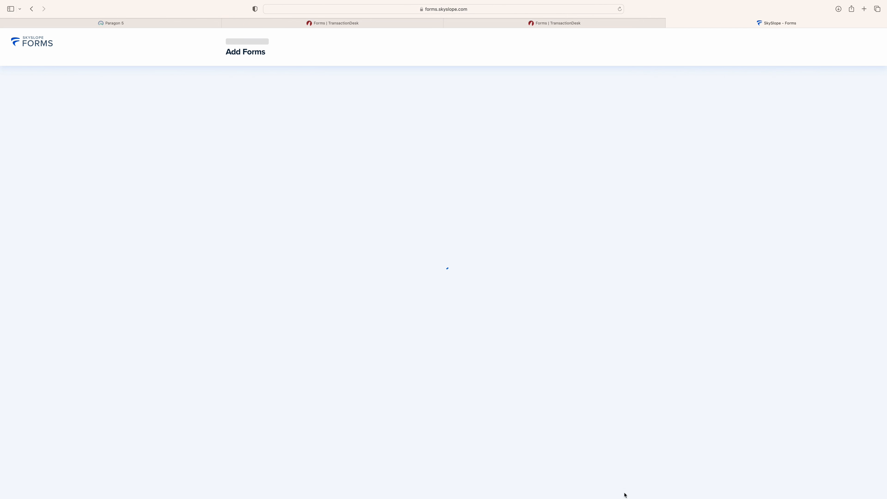
{"action": "scroll", "coordinate": [592, 180], "scroll_direction": "down", "scroll_amount": 10}
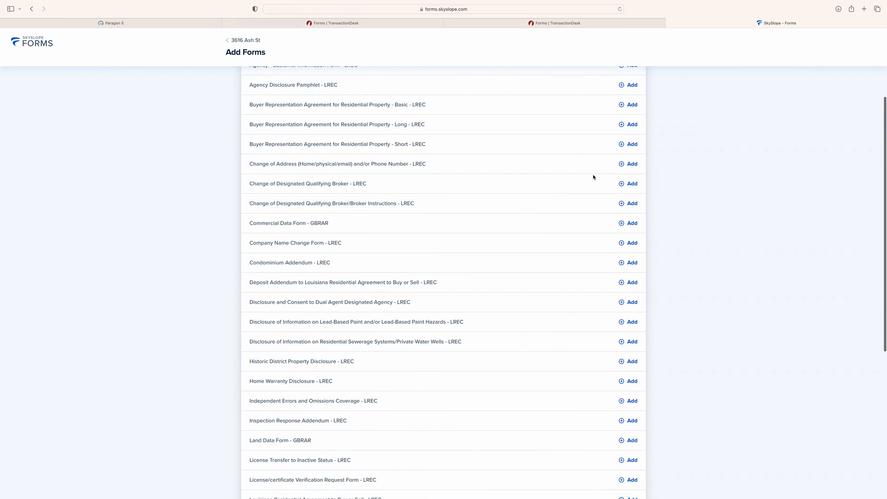
{"action": "scroll", "coordinate": [593, 177], "scroll_direction": "up", "scroll_amount": 10}
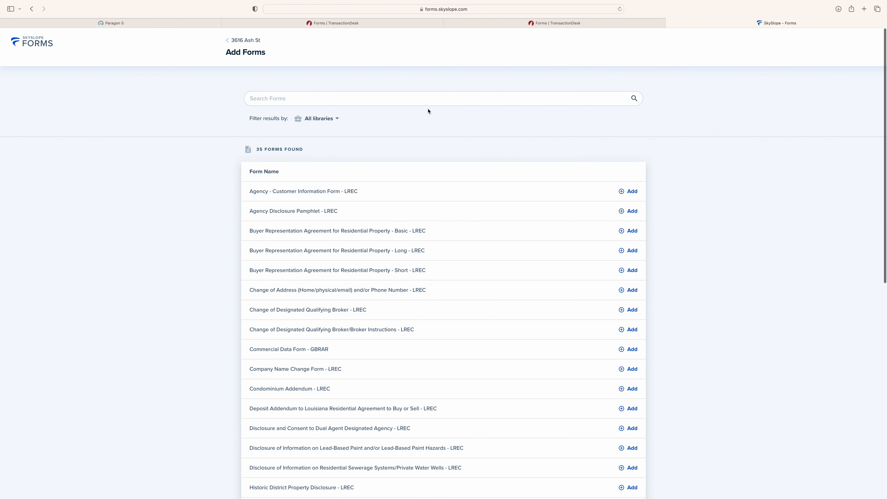
{"action": "scroll", "coordinate": [602, 222], "scroll_direction": "down", "scroll_amount": 2}
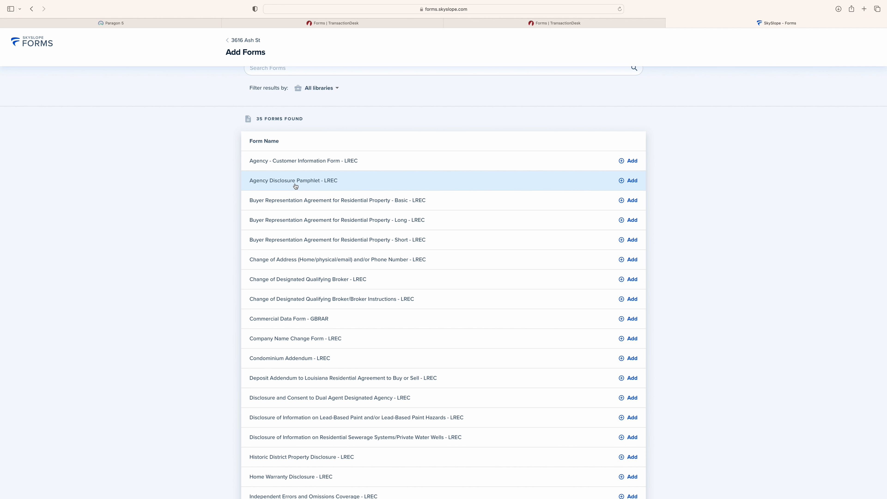
{"action": "left_click", "coordinate": [629, 180]}
{"action": "left_click", "coordinate": [860, 491]}
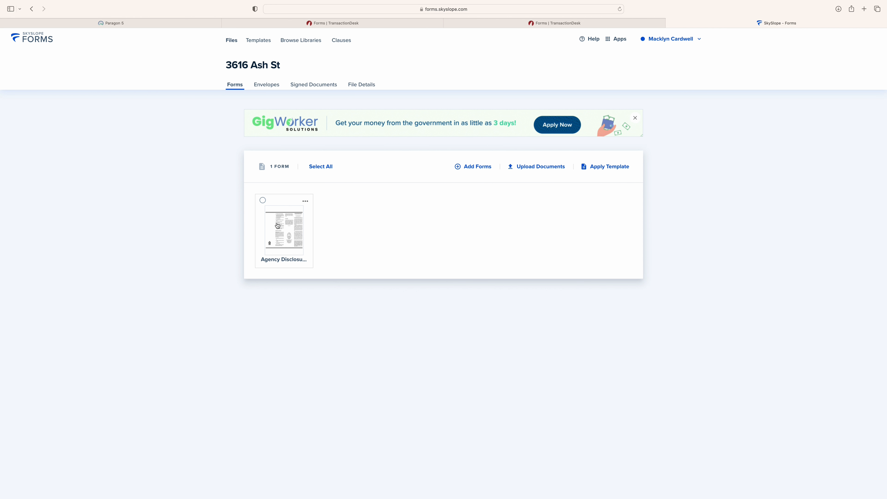
Upload '2024 Louisiana Residential Agreement to Buy or Sell-3.pdf' from the Desktop into the file
{"action": "left_click", "coordinate": [532, 168]}
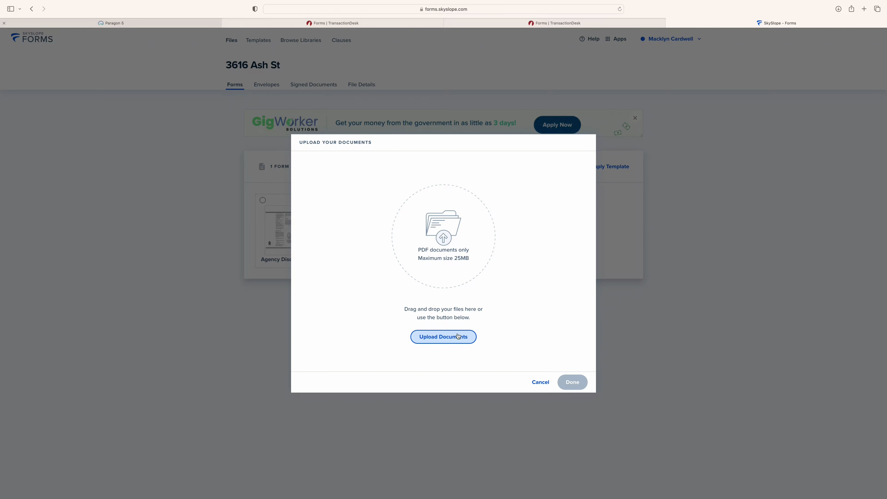
{"action": "left_click", "coordinate": [443, 337]}
{"action": "left_click", "coordinate": [459, 192]}
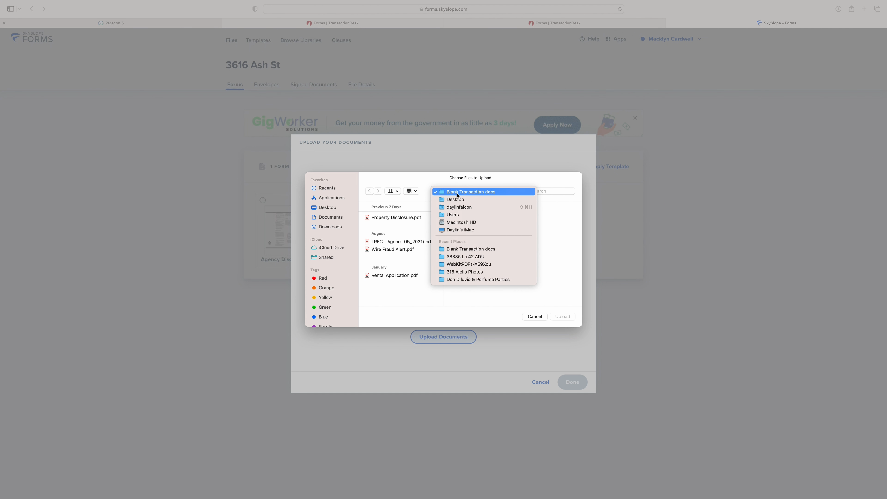
{"action": "left_click", "coordinate": [449, 199]}
{"action": "left_click", "coordinate": [402, 218]}
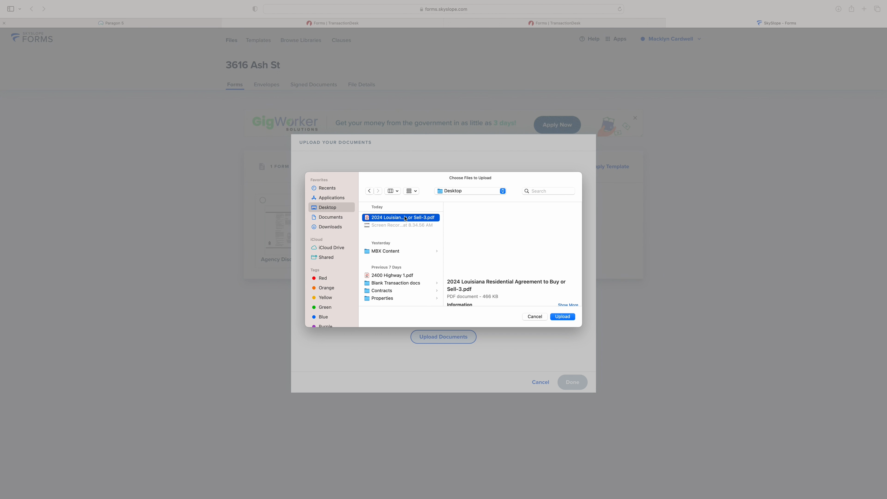
{"action": "left_click", "coordinate": [566, 318]}
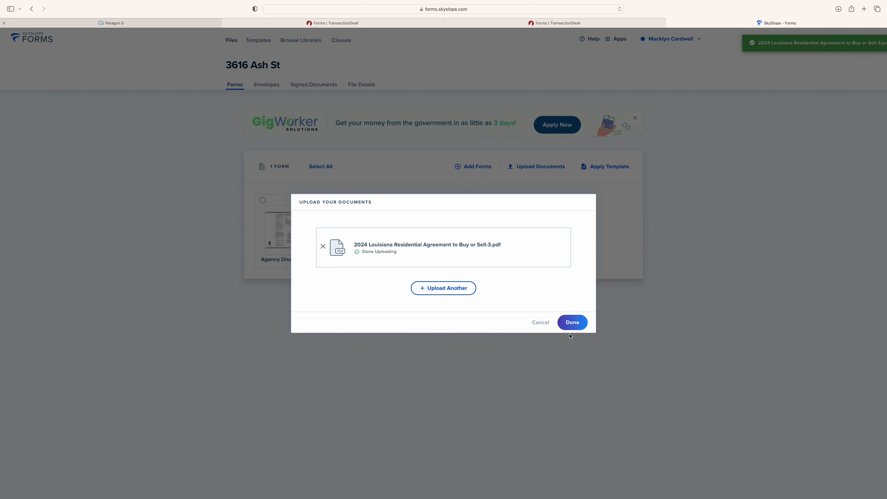
{"action": "left_click", "coordinate": [571, 322]}
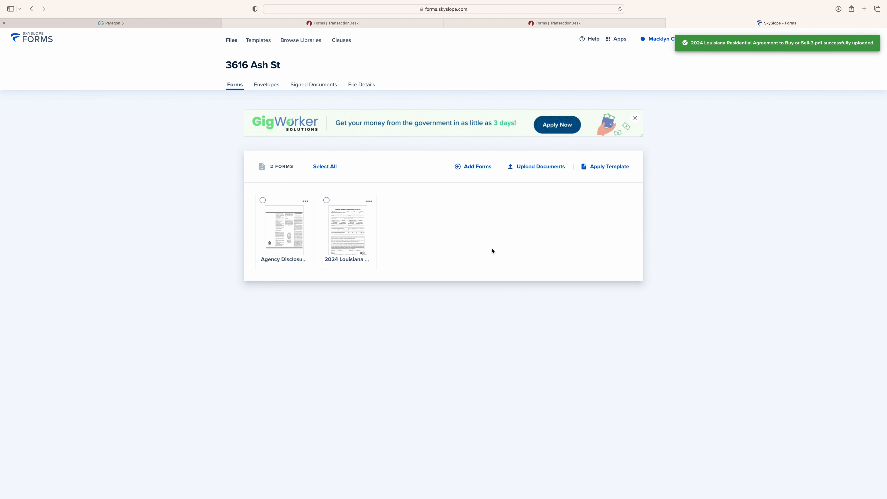
{"action": "left_click", "coordinate": [476, 167]}
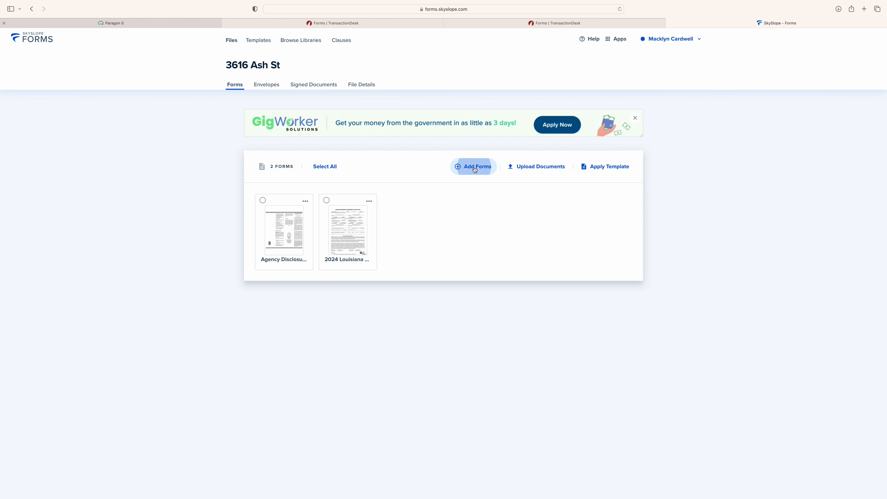
{"action": "scroll", "coordinate": [479, 186], "scroll_direction": "down", "scroll_amount": 3}
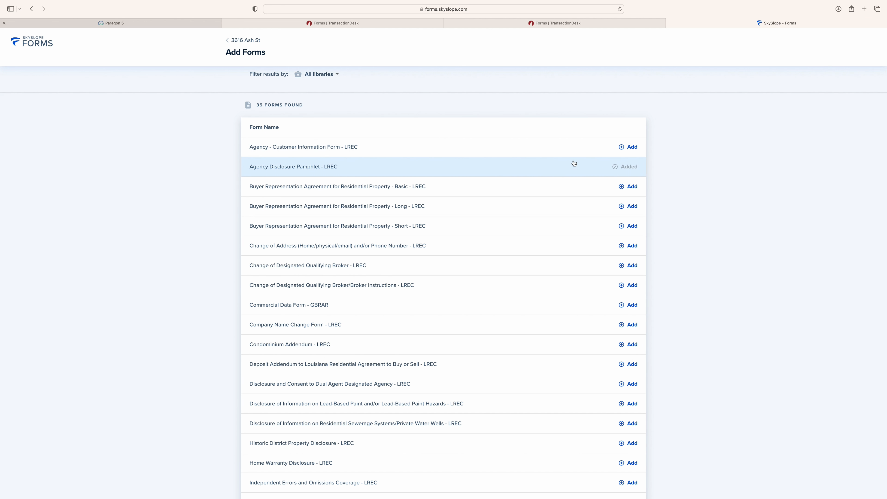
{"action": "left_click", "coordinate": [631, 147]}
{"action": "left_click", "coordinate": [849, 491]}
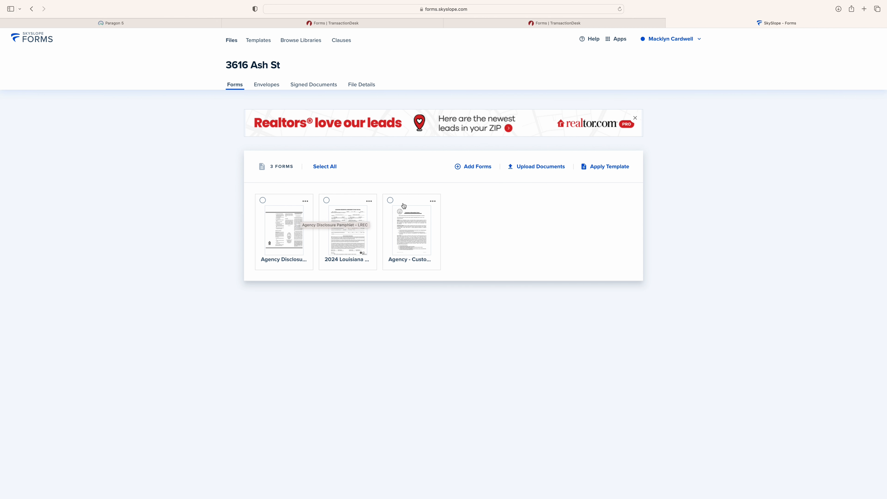
Delete the Agency Disclosure Pamphlet card, then select the customer information form and Louisiana agreement
{"action": "left_click", "coordinate": [390, 202]}
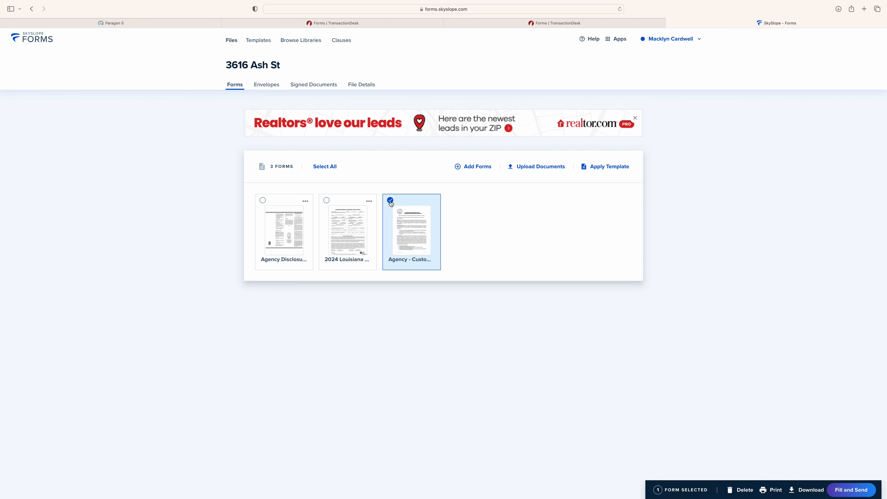
{"action": "left_click", "coordinate": [326, 201]}
{"action": "left_click", "coordinate": [326, 202]}
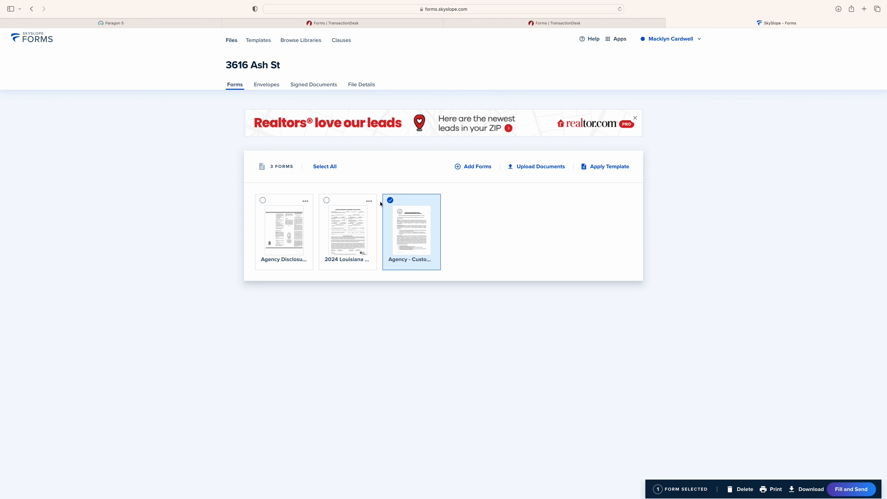
{"action": "left_click", "coordinate": [389, 201]}
{"action": "left_click", "coordinate": [306, 201]}
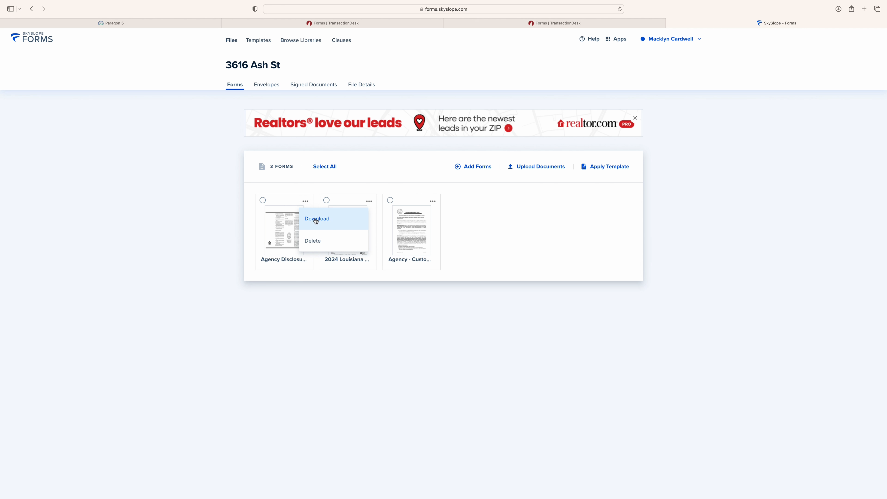
{"action": "left_click", "coordinate": [315, 242]}
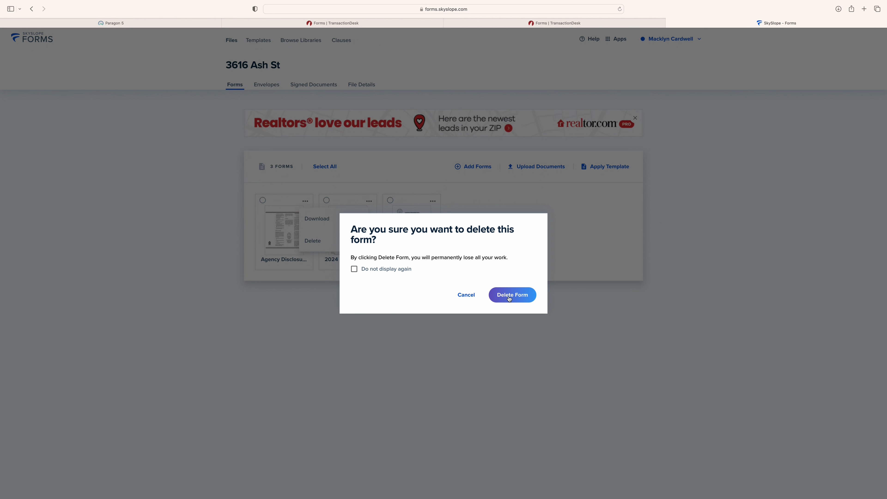
{"action": "left_click", "coordinate": [510, 297]}
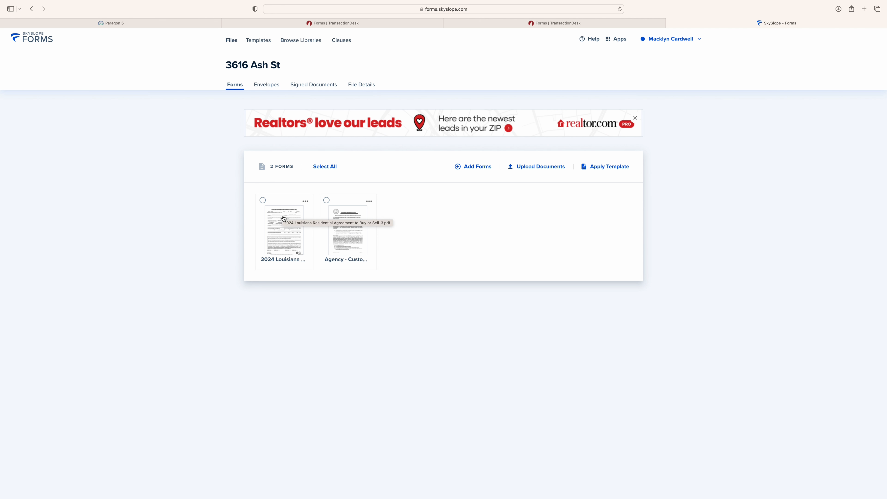
{"action": "left_click", "coordinate": [326, 200]}
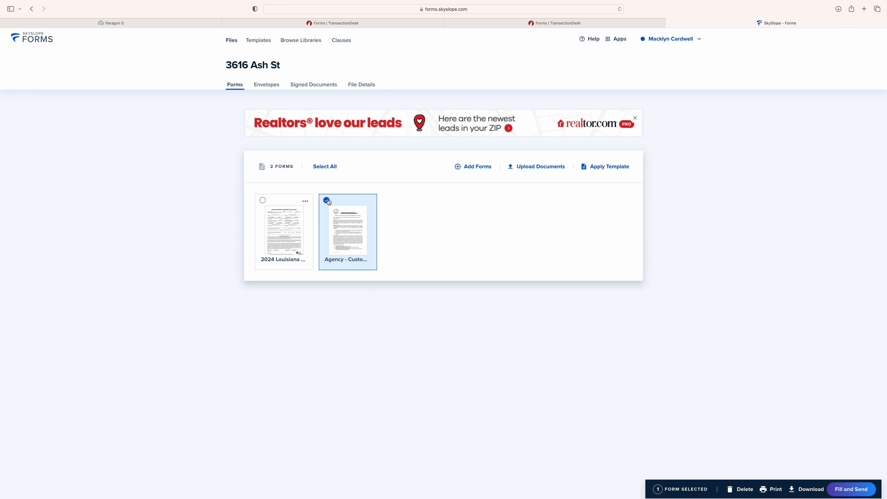
{"action": "left_click", "coordinate": [262, 200]}
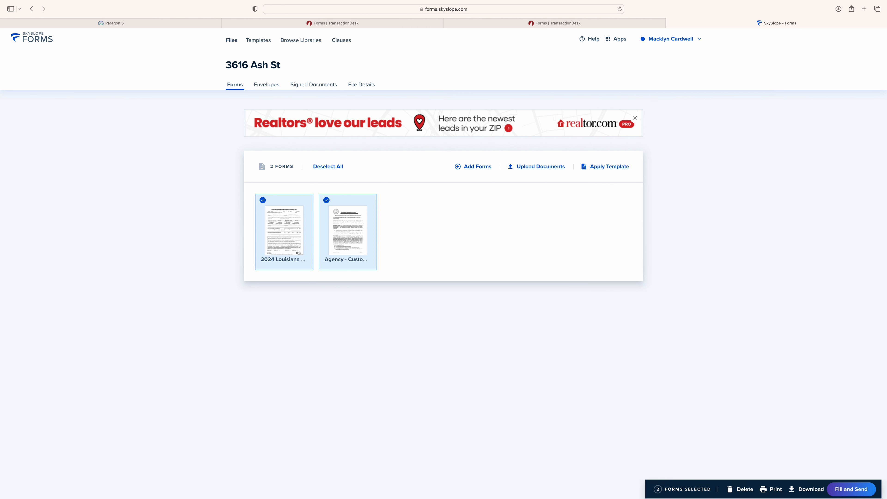
Open both selected forms in Fill and Send and move the Customer Information Form above the Louisiana agreement
{"action": "left_click", "coordinate": [855, 489]}
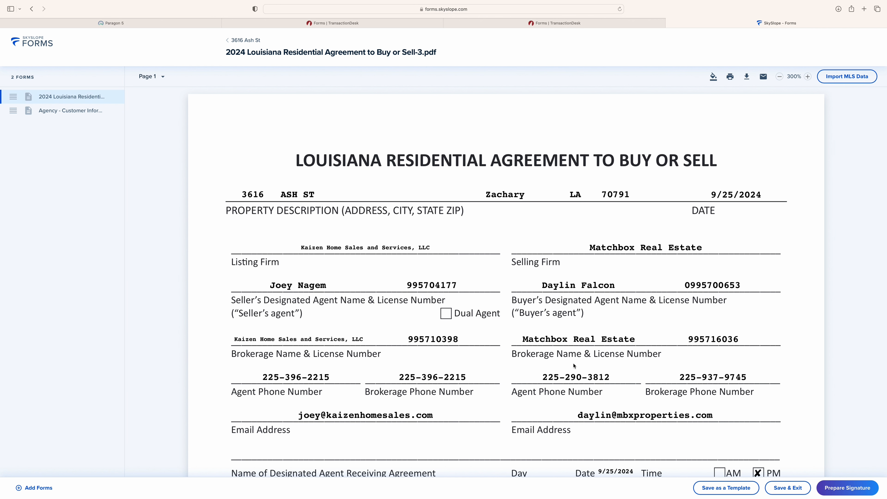
{"action": "scroll", "coordinate": [659, 422], "scroll_direction": "down", "scroll_amount": 15}
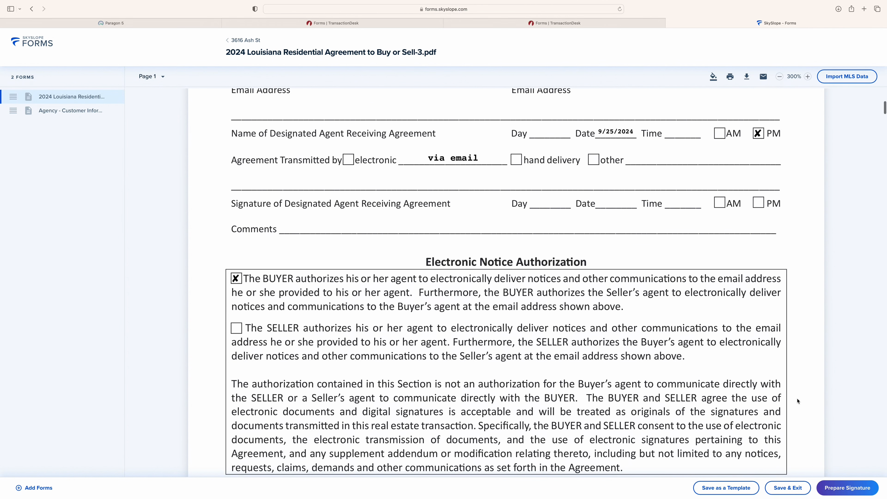
{"action": "scroll", "coordinate": [730, 396], "scroll_direction": "up", "scroll_amount": 15}
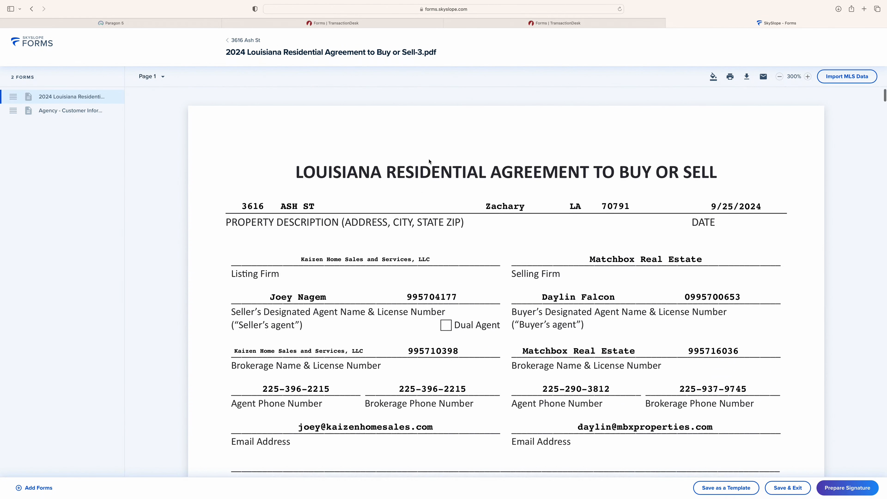
{"action": "left_click_drag", "start_coordinate": [14, 110], "coordinate": [14, 97]}
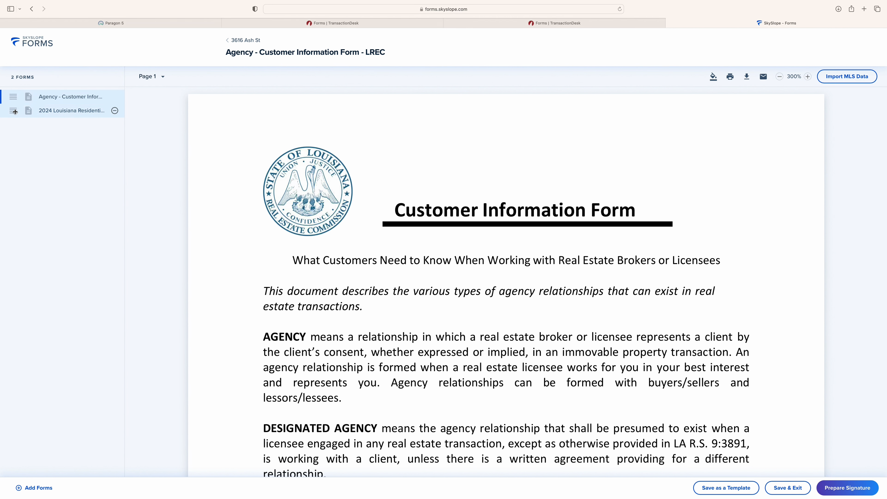
{"action": "mouse_move", "coordinate": [15, 111]}
{"action": "left_mouse_down"}
{"action": "mouse_move", "coordinate": [12, 95]}
{"action": "mouse_move", "coordinate": [18, 119]}
{"action": "left_mouse_up"}
{"action": "scroll", "coordinate": [293, 251], "scroll_direction": "down", "scroll_amount": 15}
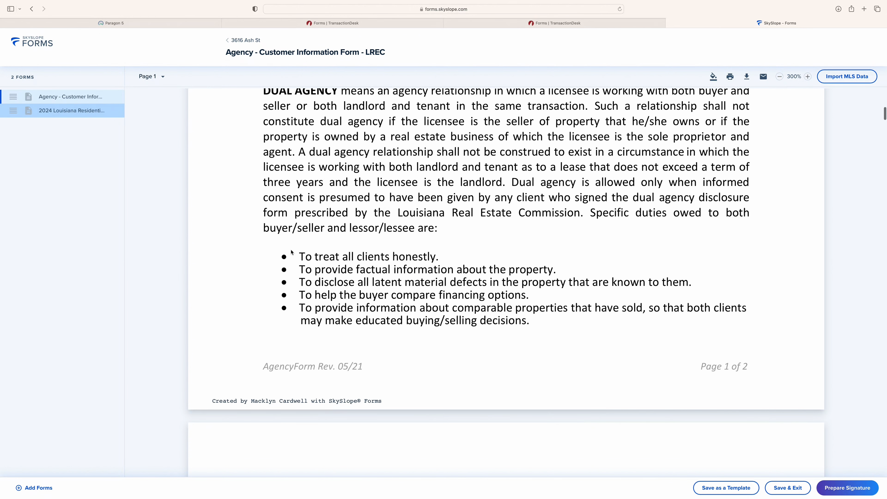
{"action": "scroll", "coordinate": [292, 252], "scroll_direction": "down", "scroll_amount": 12}
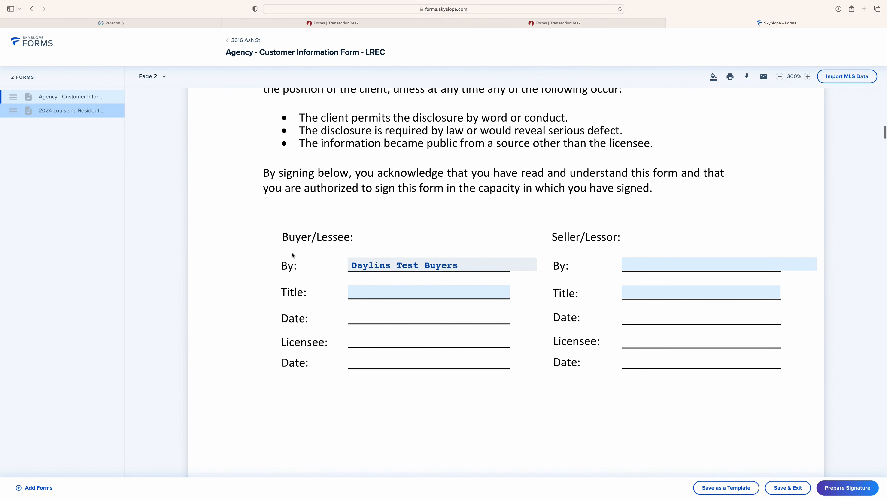
{"action": "scroll", "coordinate": [293, 255], "scroll_direction": "down", "scroll_amount": 15}
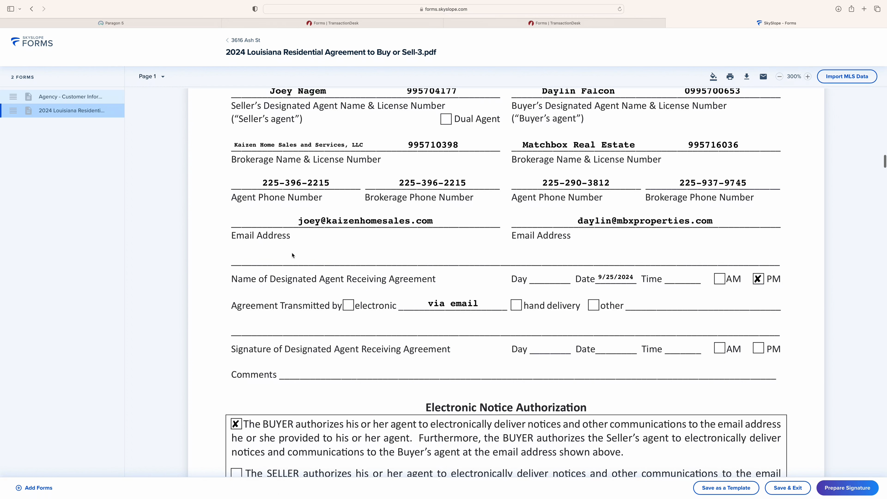
{"action": "scroll", "coordinate": [304, 276], "scroll_direction": "down", "scroll_amount": 15}
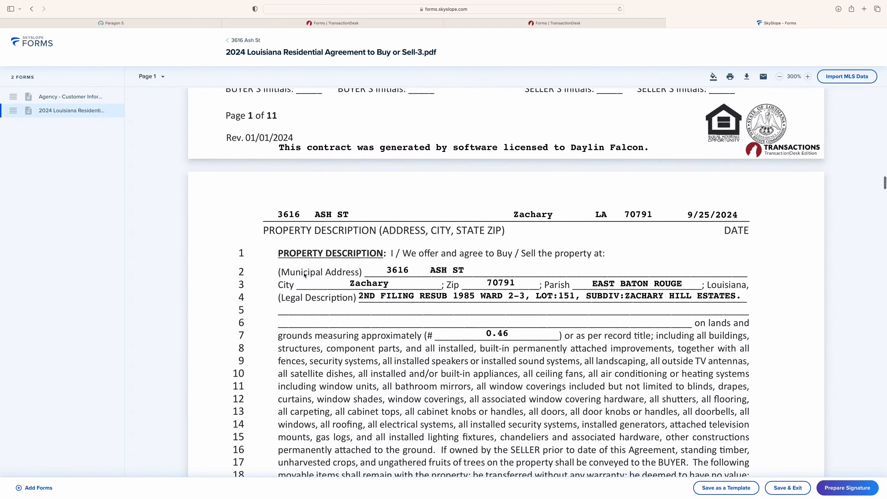
{"action": "scroll", "coordinate": [304, 275], "scroll_direction": "up", "scroll_amount": 20}
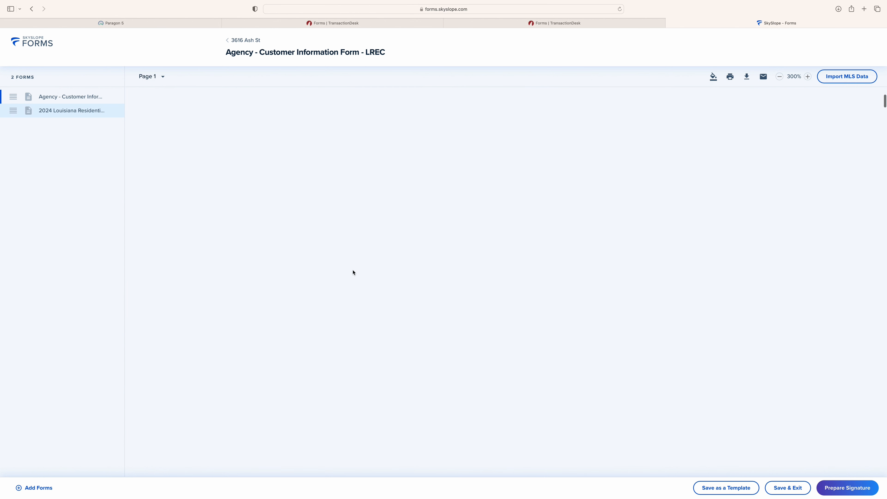
{"action": "left_click", "coordinate": [845, 488]}
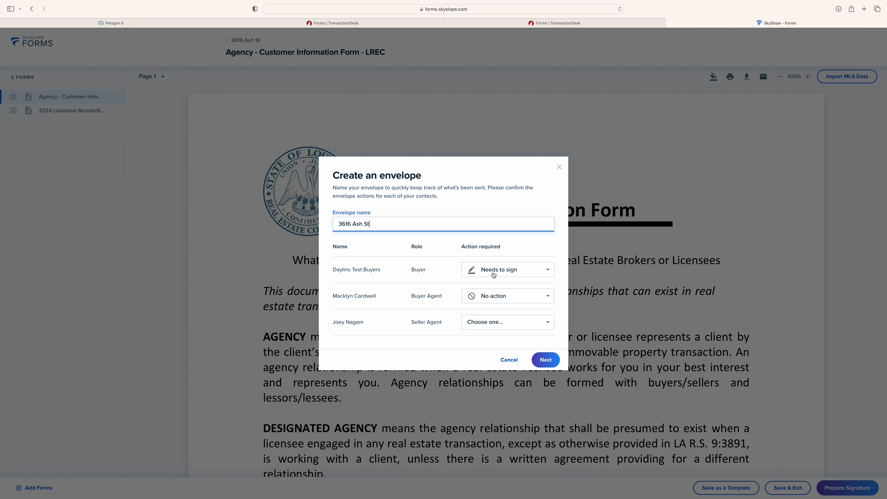
{"action": "left_click", "coordinate": [494, 275]}
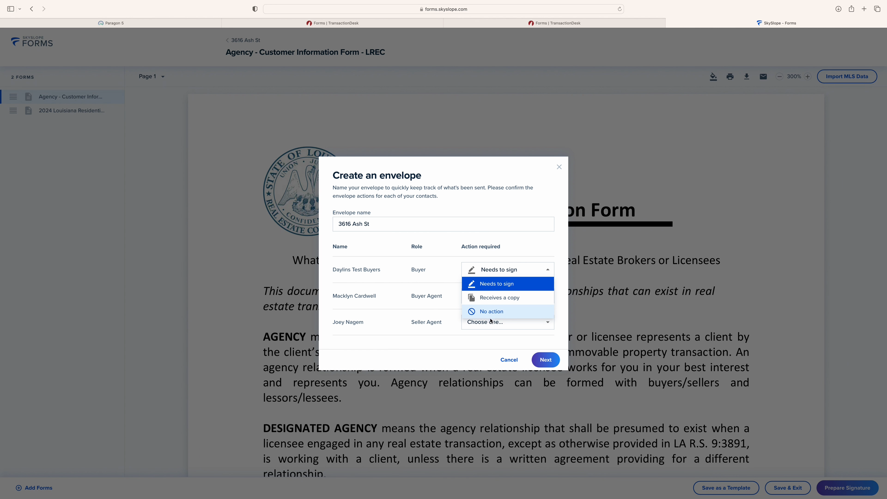
{"action": "left_click", "coordinate": [491, 277]}
{"action": "left_click_drag", "start_coordinate": [508, 248], "coordinate": [336, 244]}
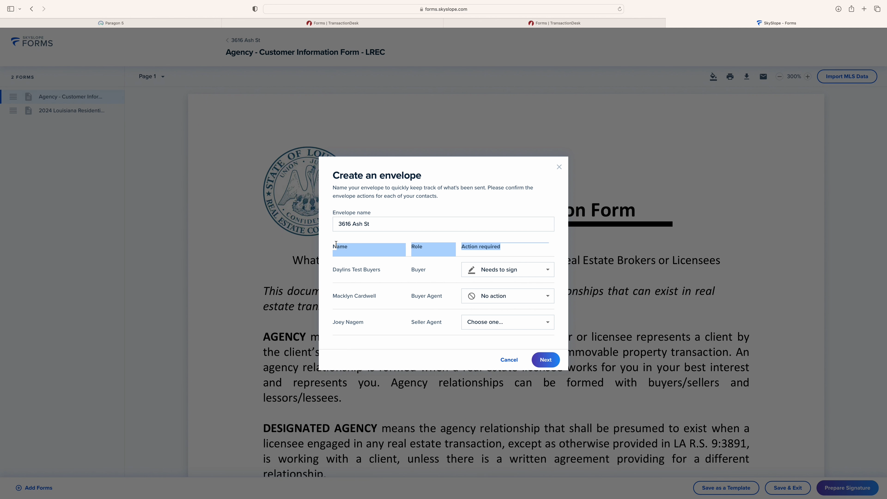
{"action": "left_click", "coordinate": [362, 244]}
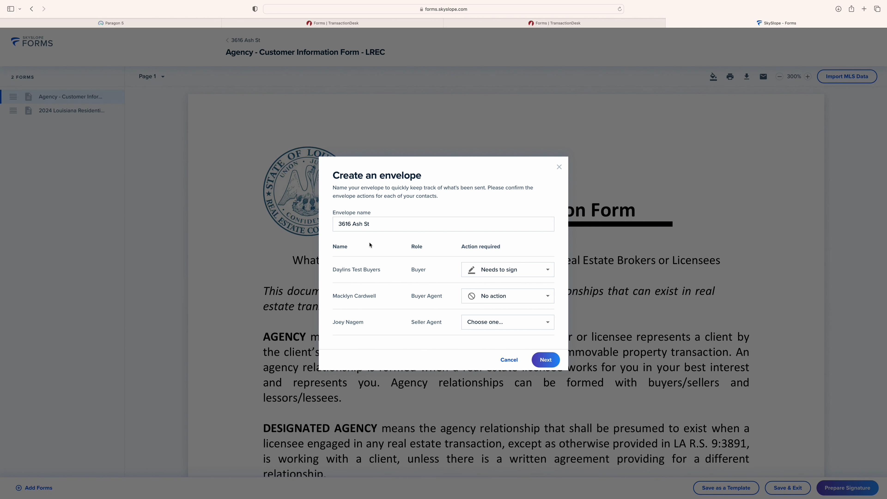